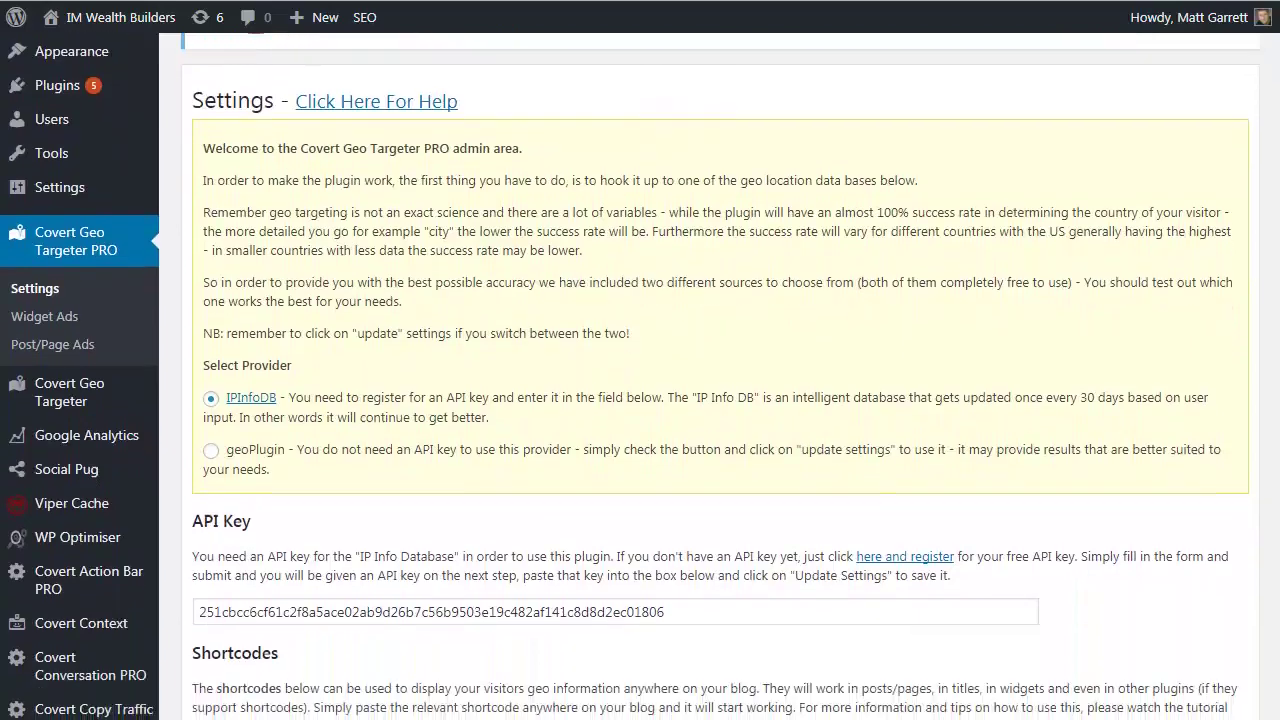
- Create a new widget ad named English Demo in Covert Geo Targeter PRO
scroll(1277, 220, "down", 2)
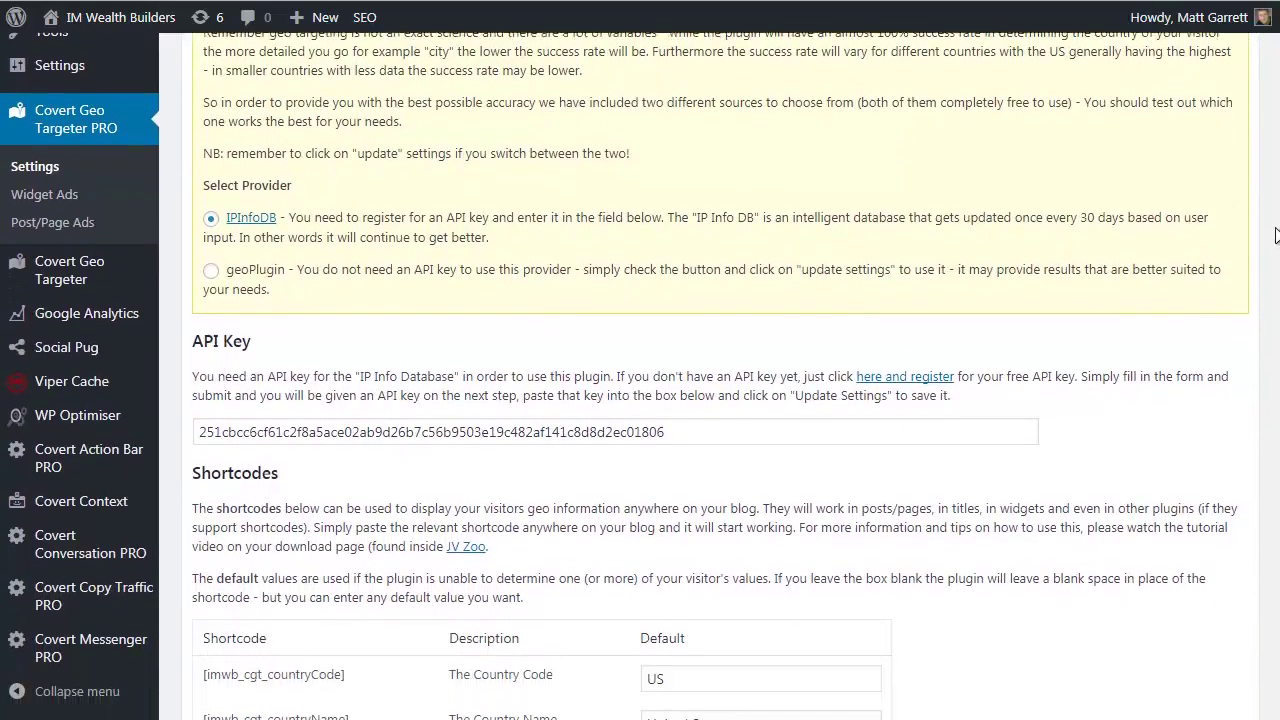
scroll(1272, 257, "down", 2)
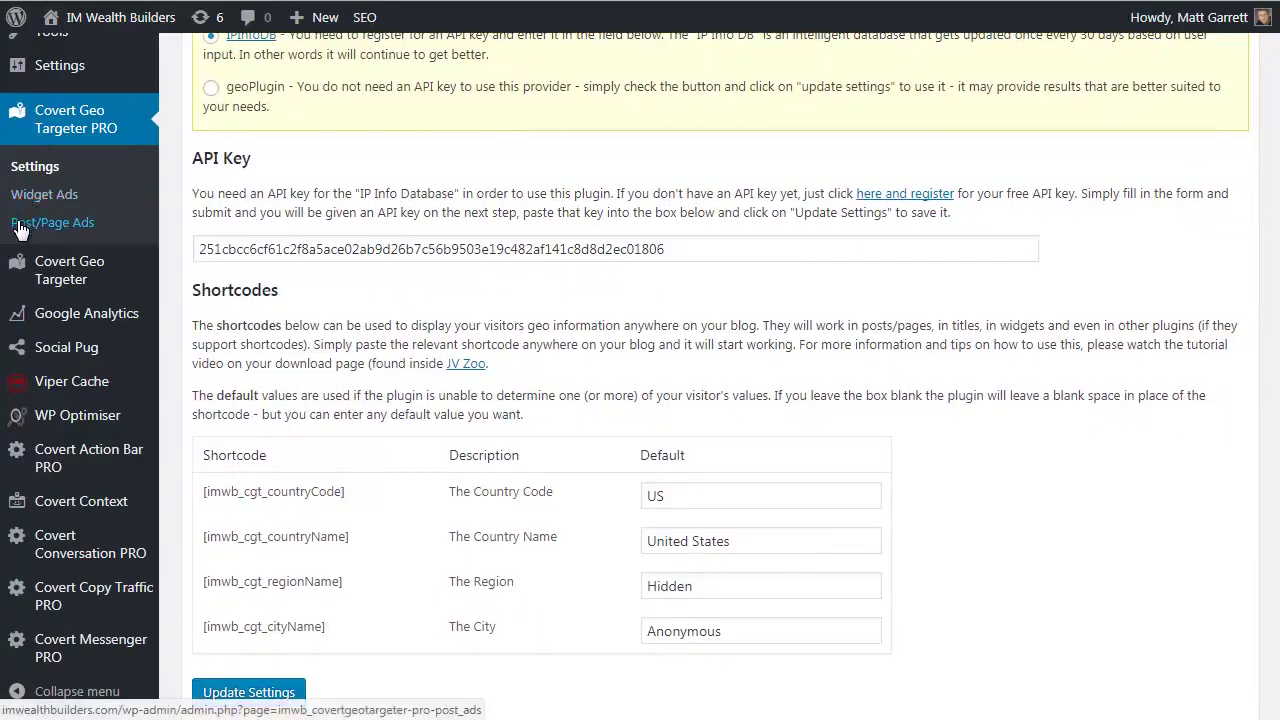
left_click(19, 228)
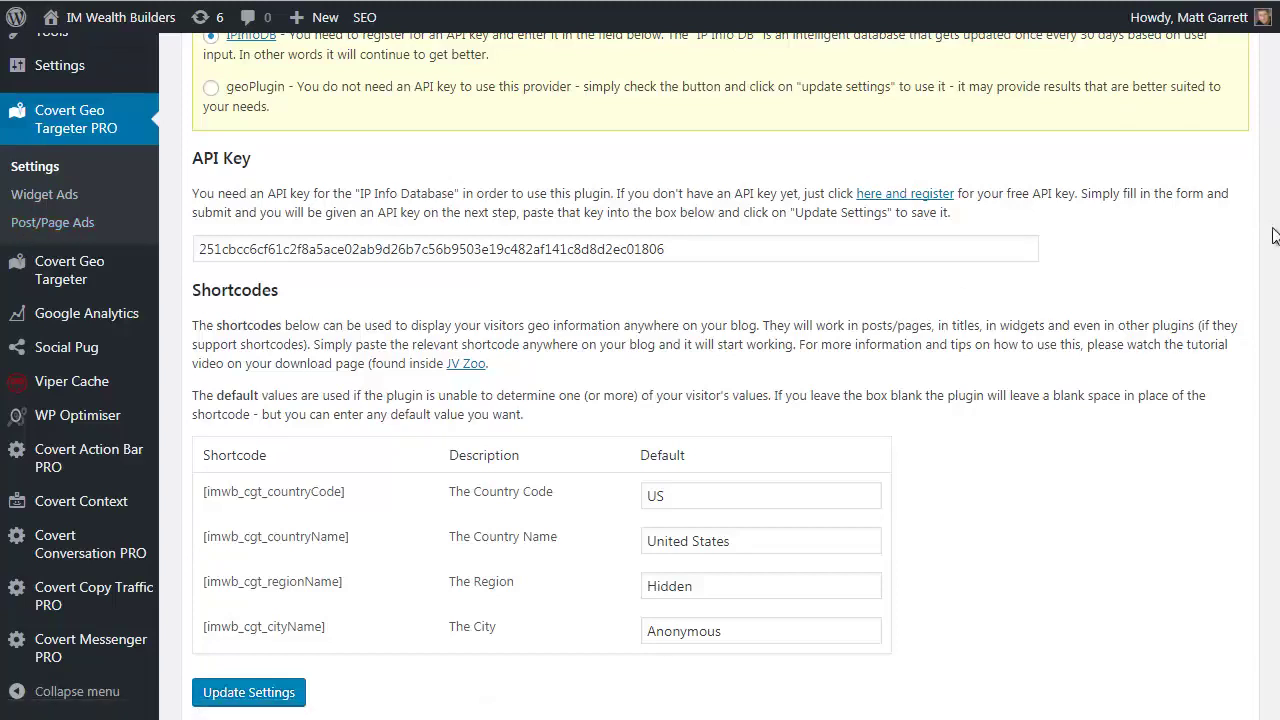
left_click(58, 203)
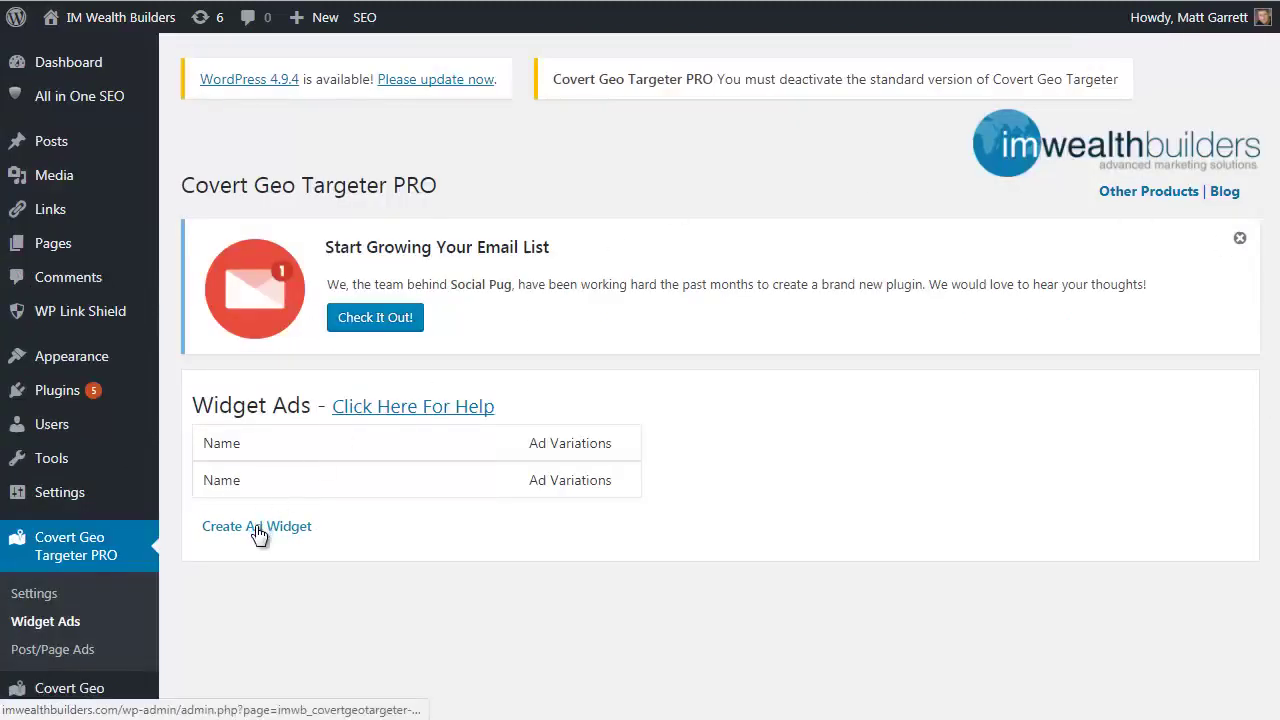
left_click(257, 531)
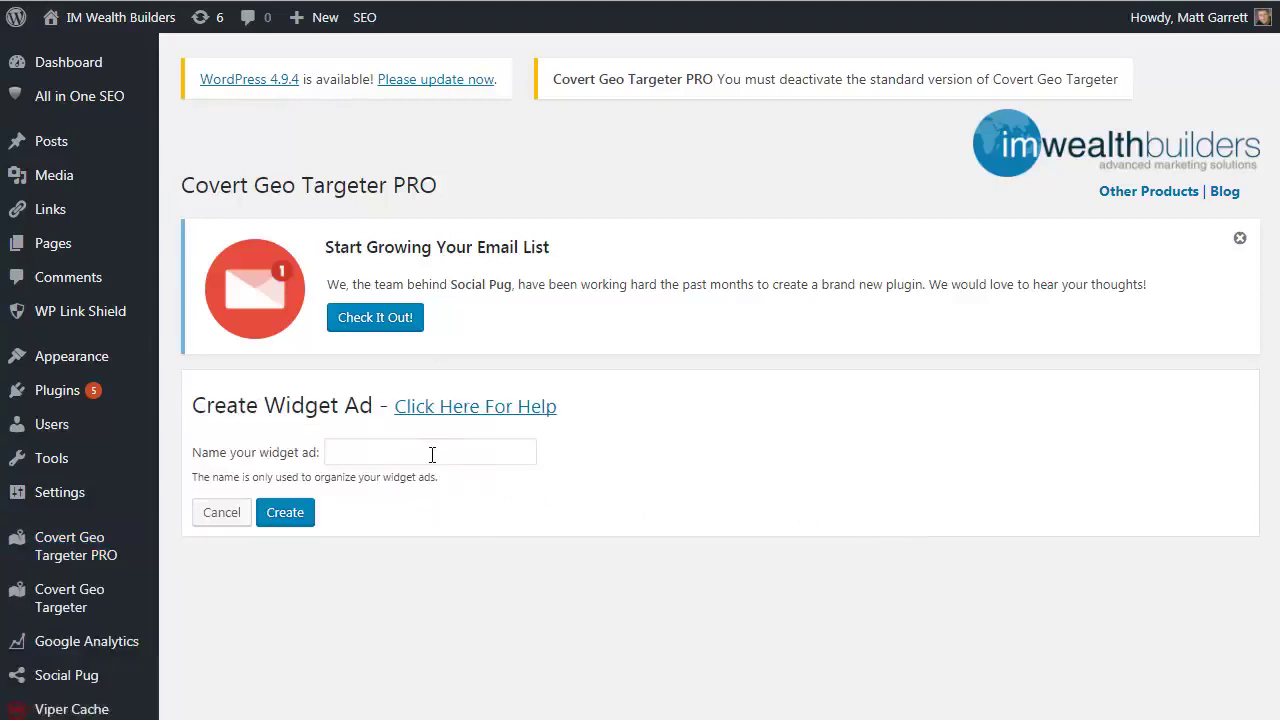
left_click(428, 449)
type("English Demo")
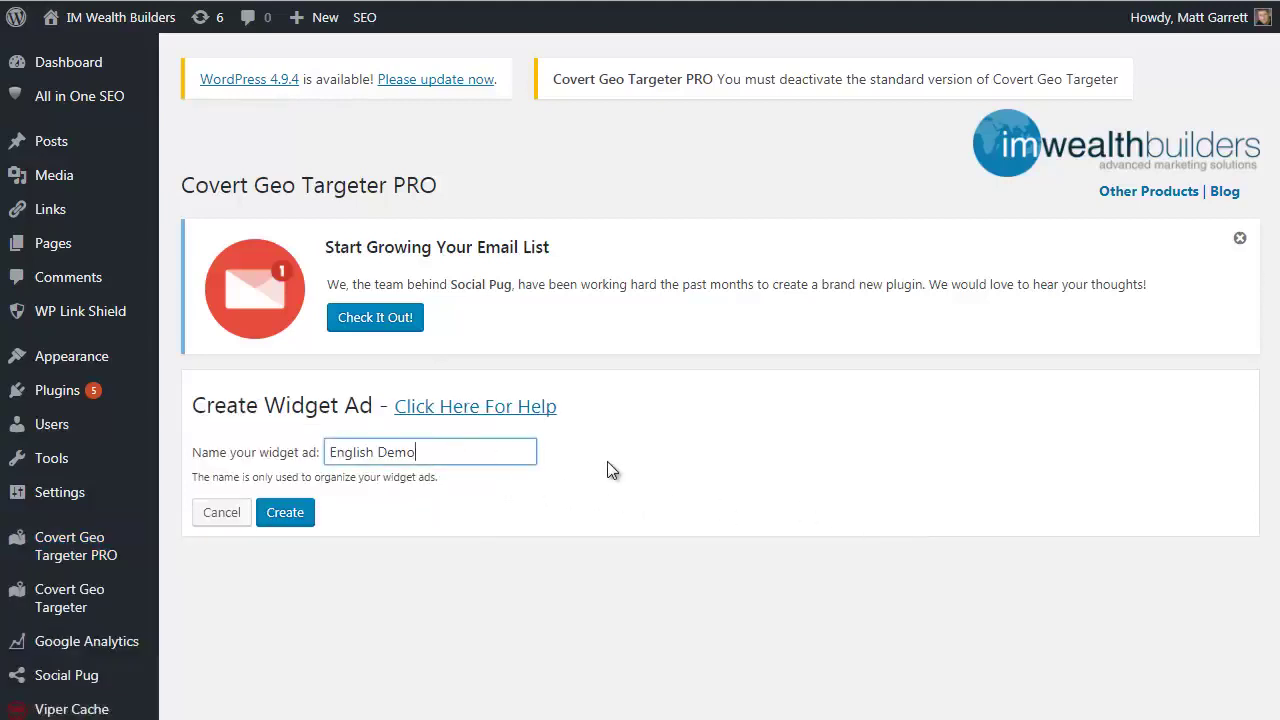
left_click(280, 511)
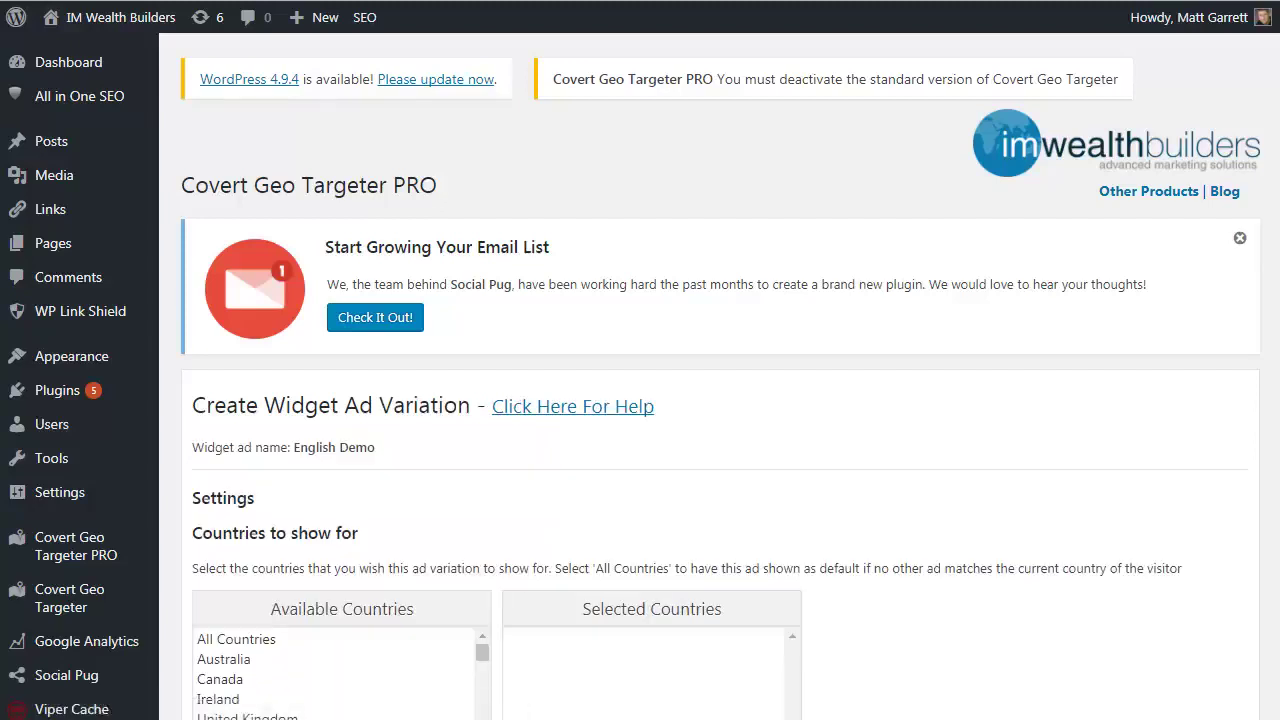
- Add Australia, Canada, Ireland, United Kingdom, United States and New Zealand to the ad variation's selected countries
scroll(445, 440, "down", 3)
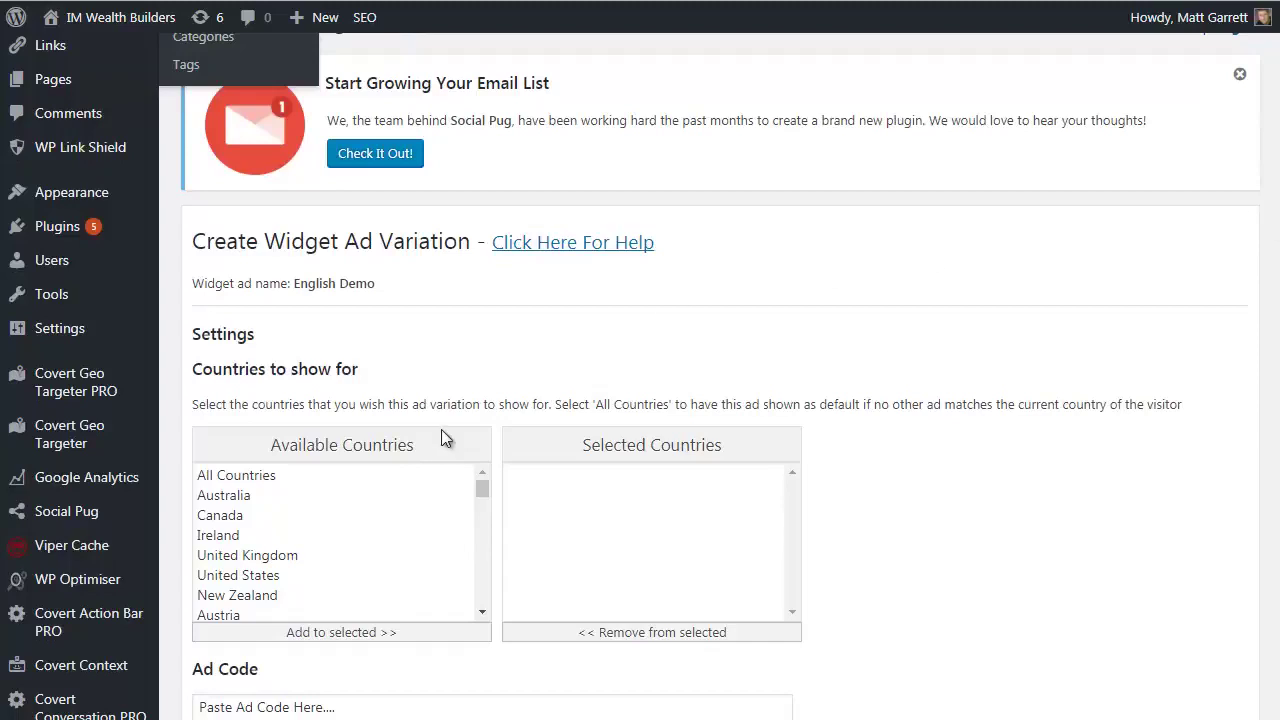
left_click(245, 500)
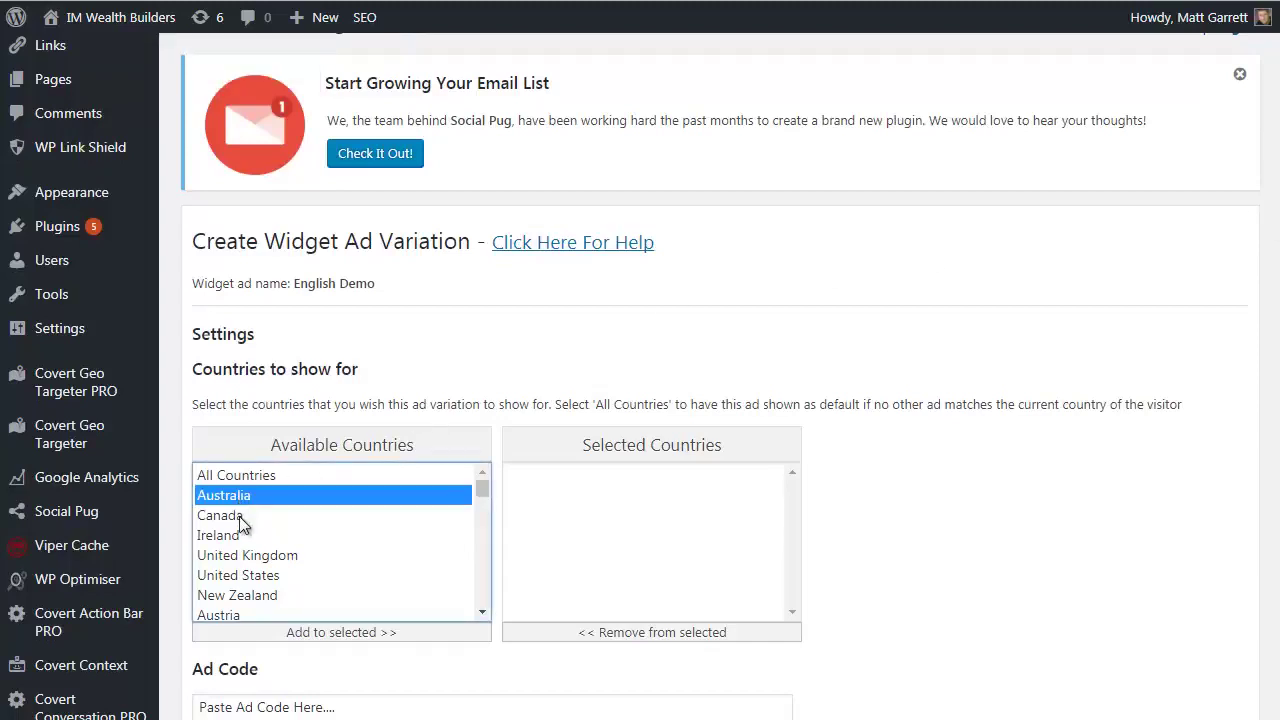
left_click(239, 517, "ctrl")
left_click(239, 535, "ctrl")
left_click(262, 557, "ctrl")
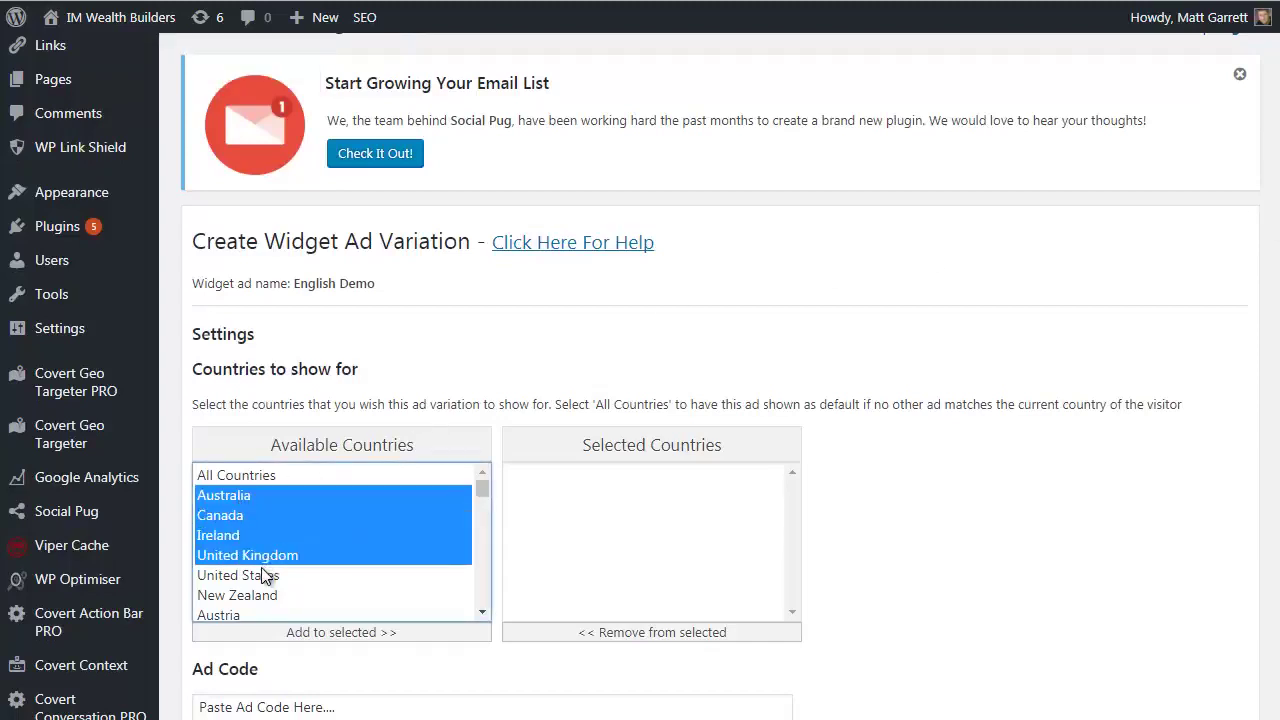
left_click(261, 575, "ctrl")
left_click(265, 596, "ctrl")
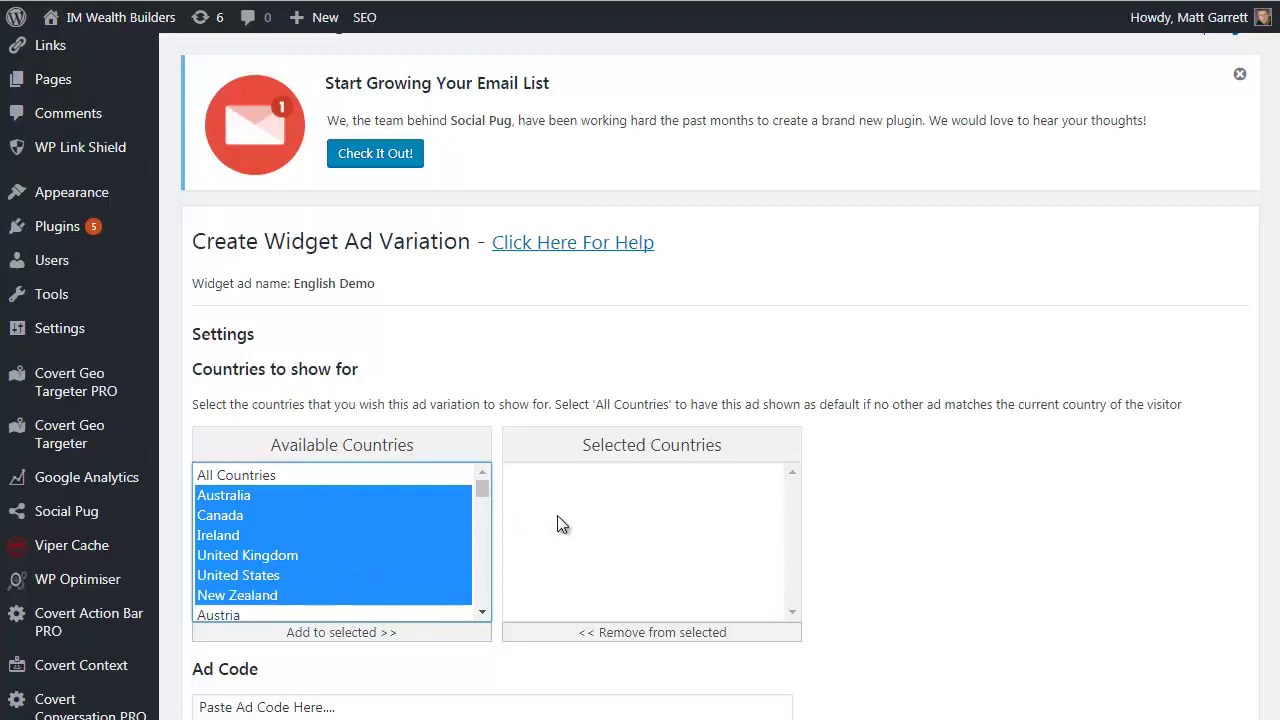
left_click(383, 638)
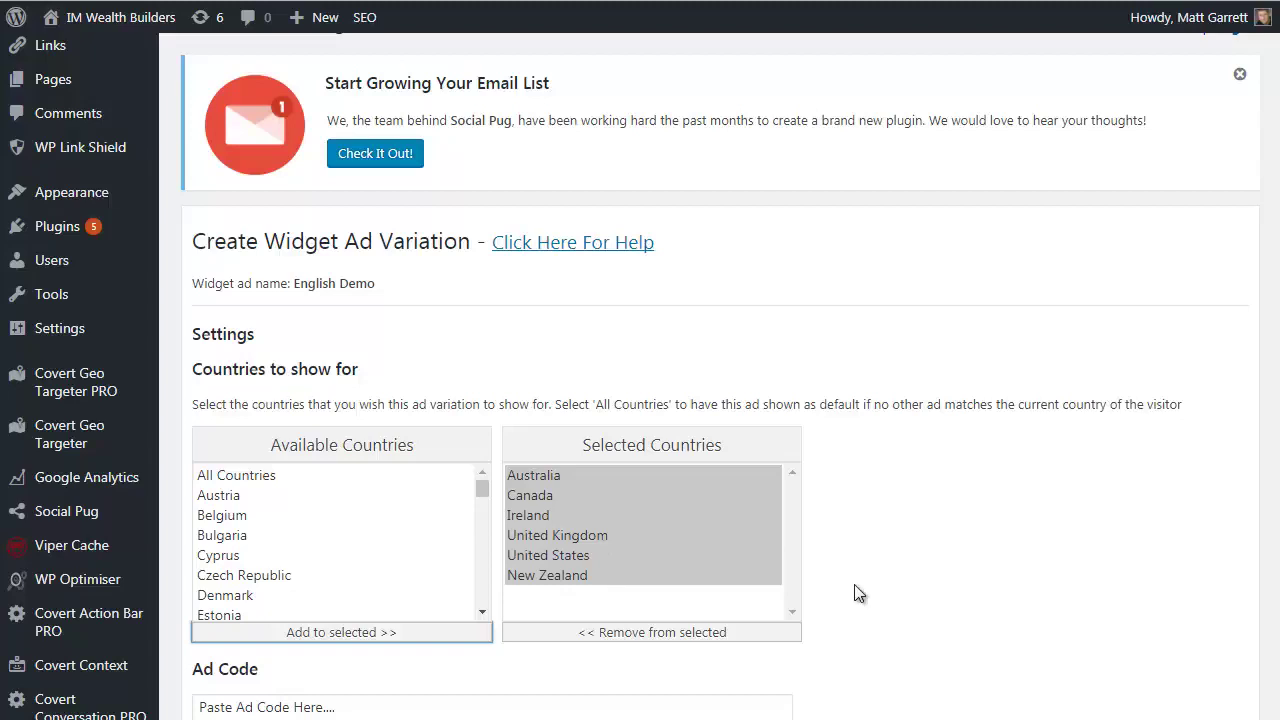
scroll(768, 590, "down", 2)
left_click(373, 543)
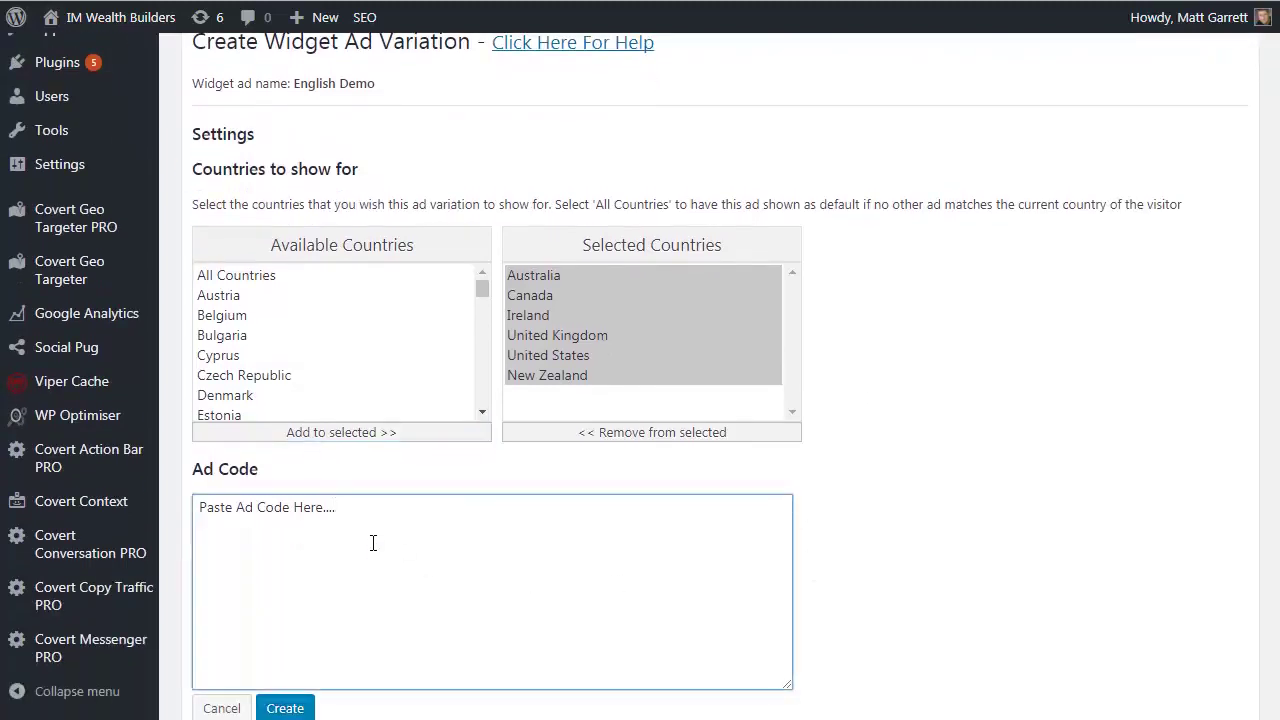
type("<a href=\"http://covertgeotargeter.com/v2/\" target=\"_blank\" rel=\"noopener\">Click HERE</a>To Take Advantage Of The [imwb_cgt_countryCode] 24 Hour Special Offer Today!")
left_click_drag(336, 507, 195, 508)
key("BackSpace")
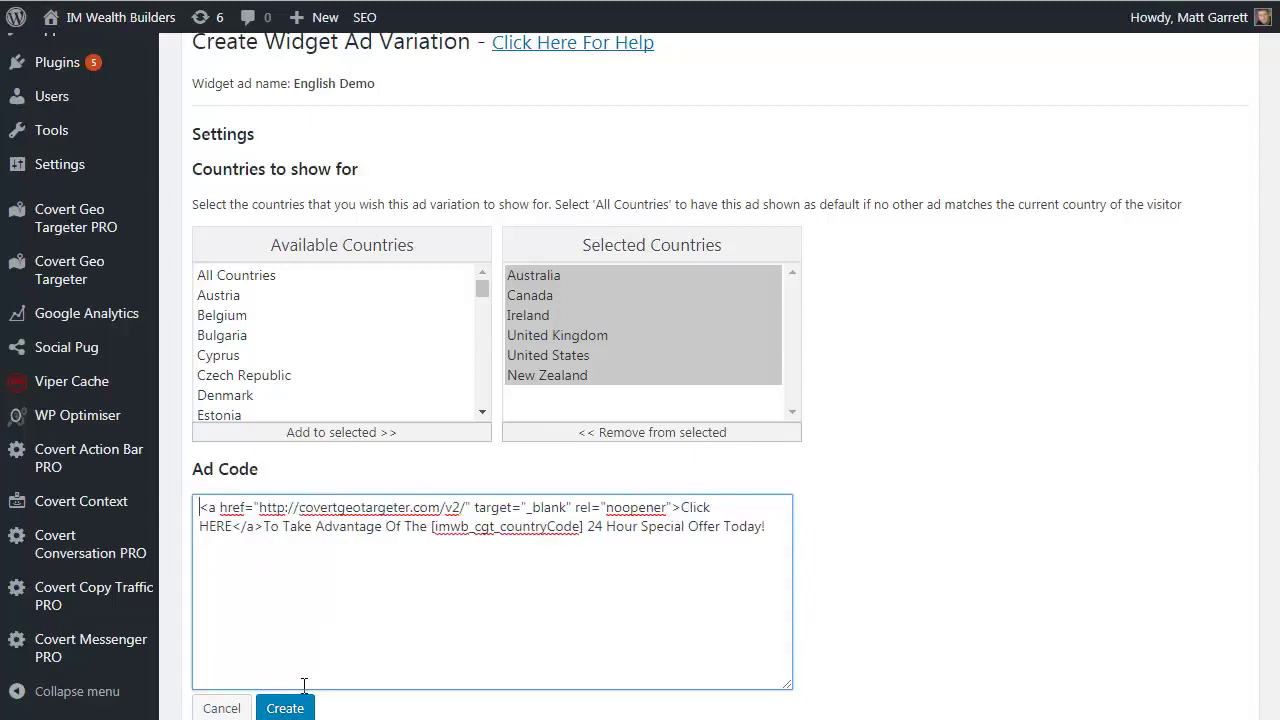
scroll(304, 685, "down", 1)
left_click(290, 632)
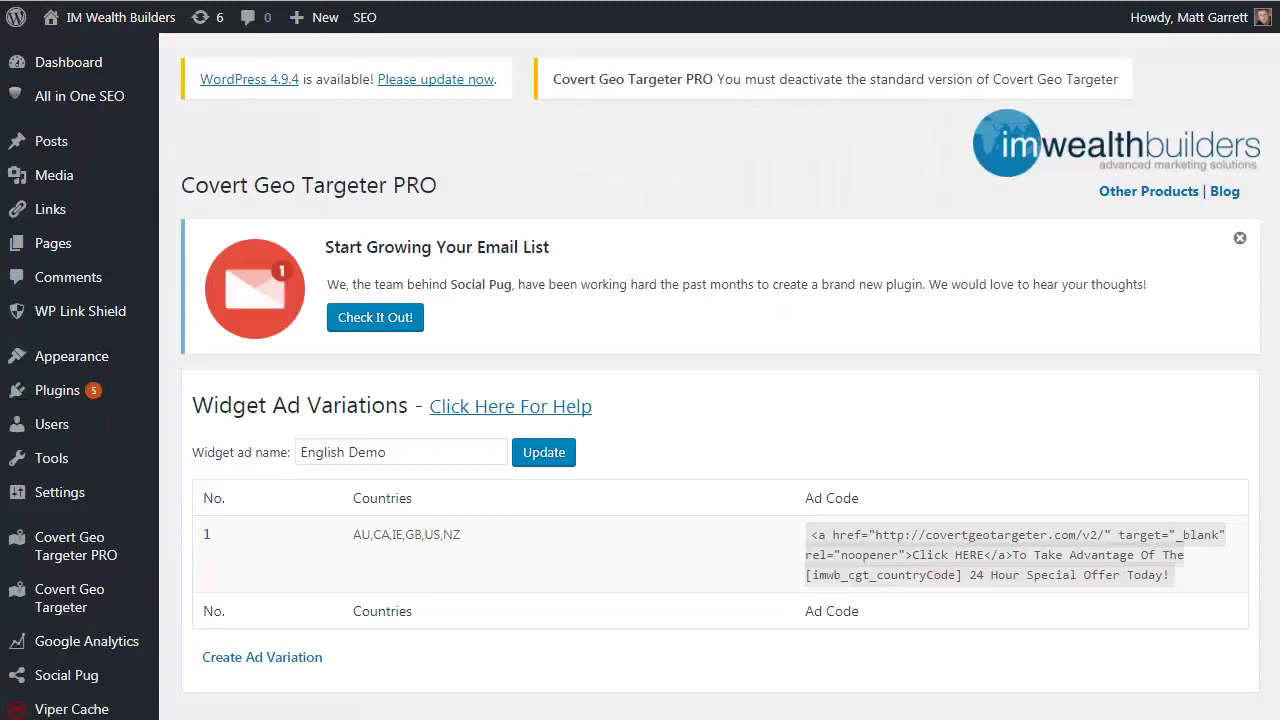
- Start a second ad variation for the English Demo widget ad and add Germany to its selected countries
mouse_move(386, 556)
left_click(266, 659)
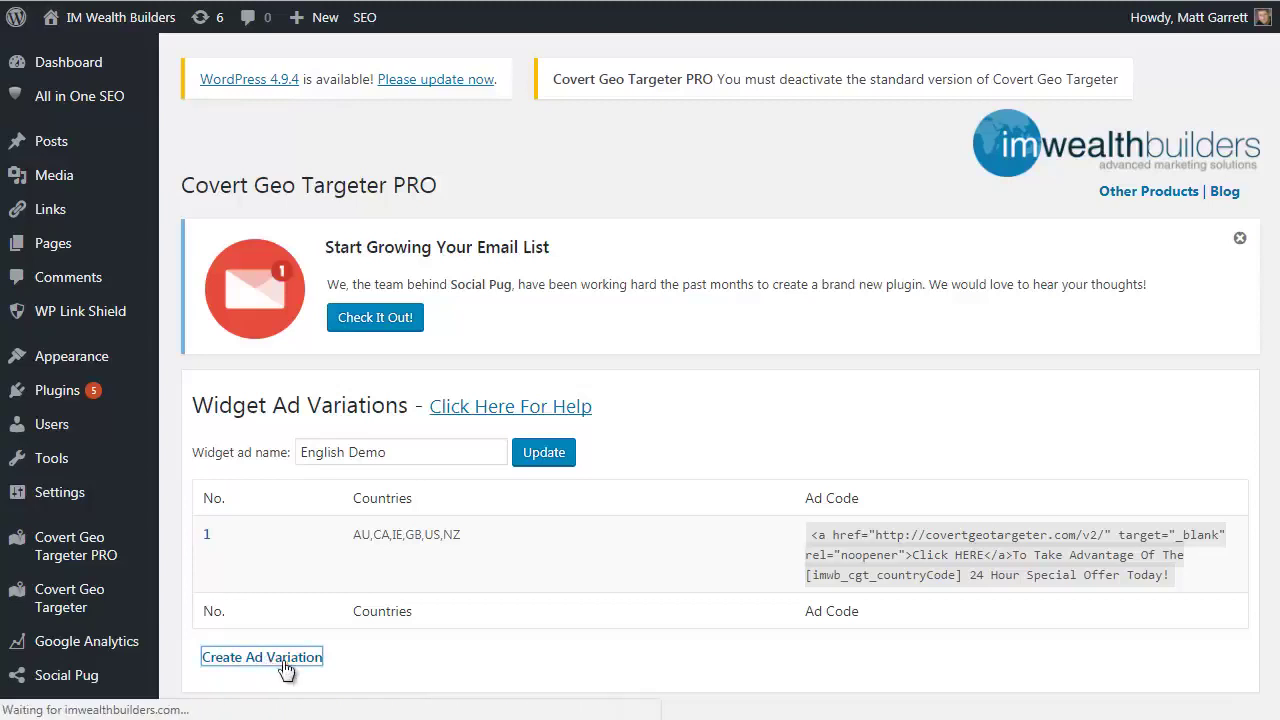
scroll(460, 544, "down", 3)
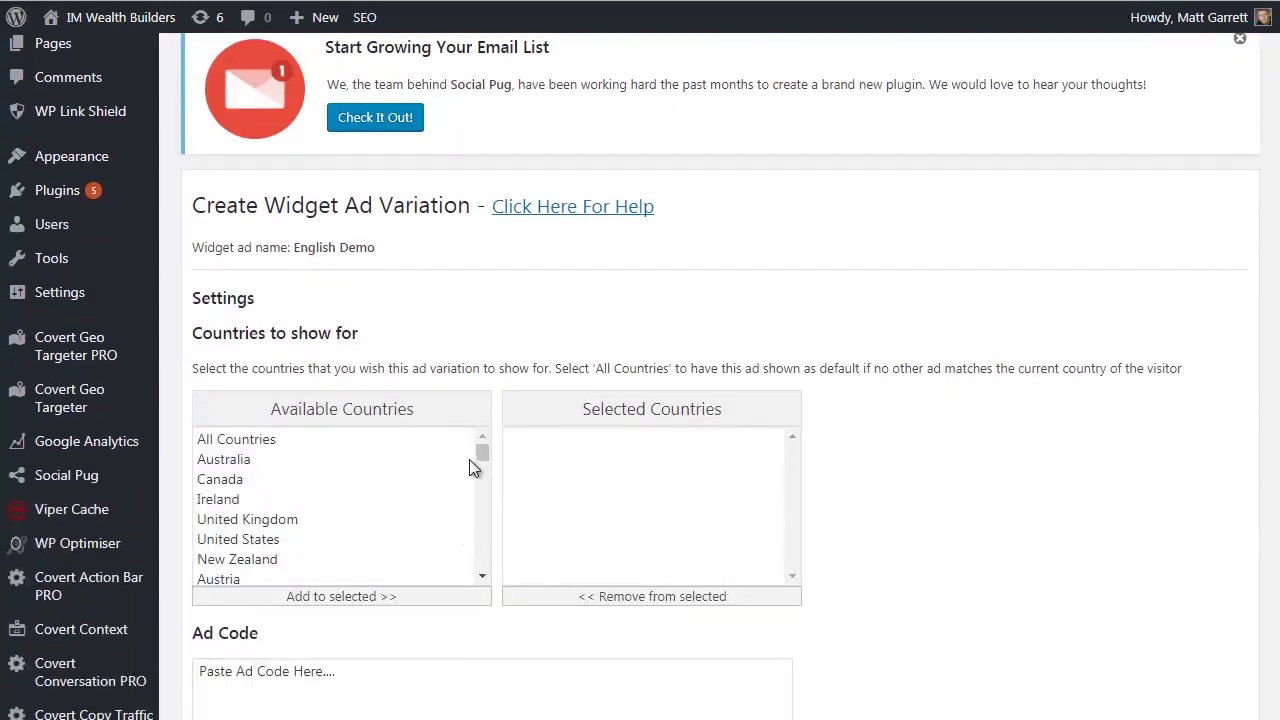
left_click_drag(481, 456, 482, 462)
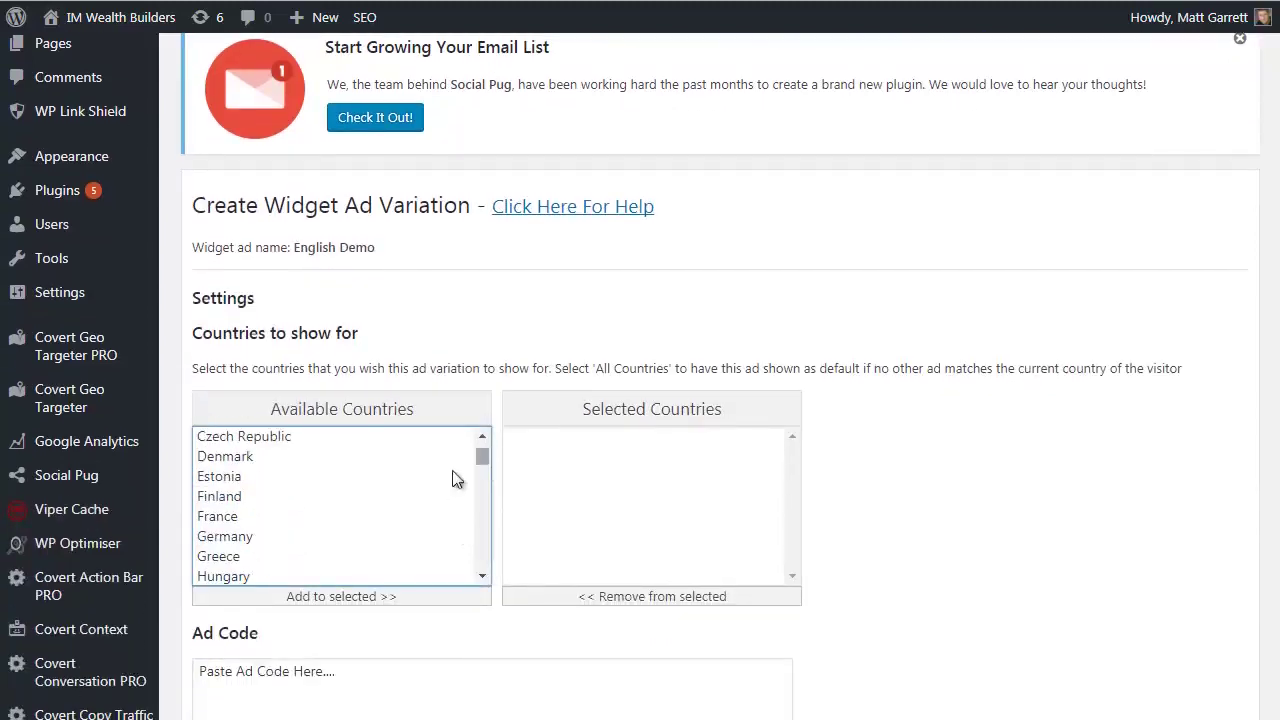
left_click(239, 536)
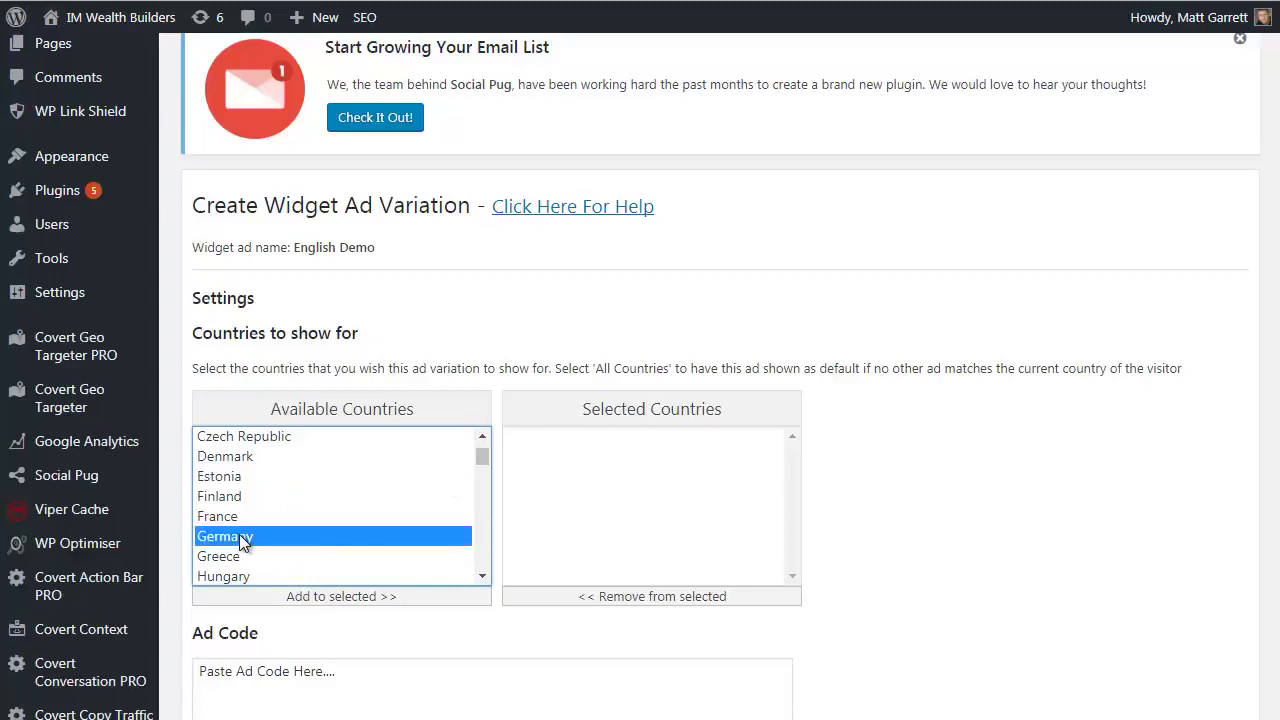
left_click(373, 596)
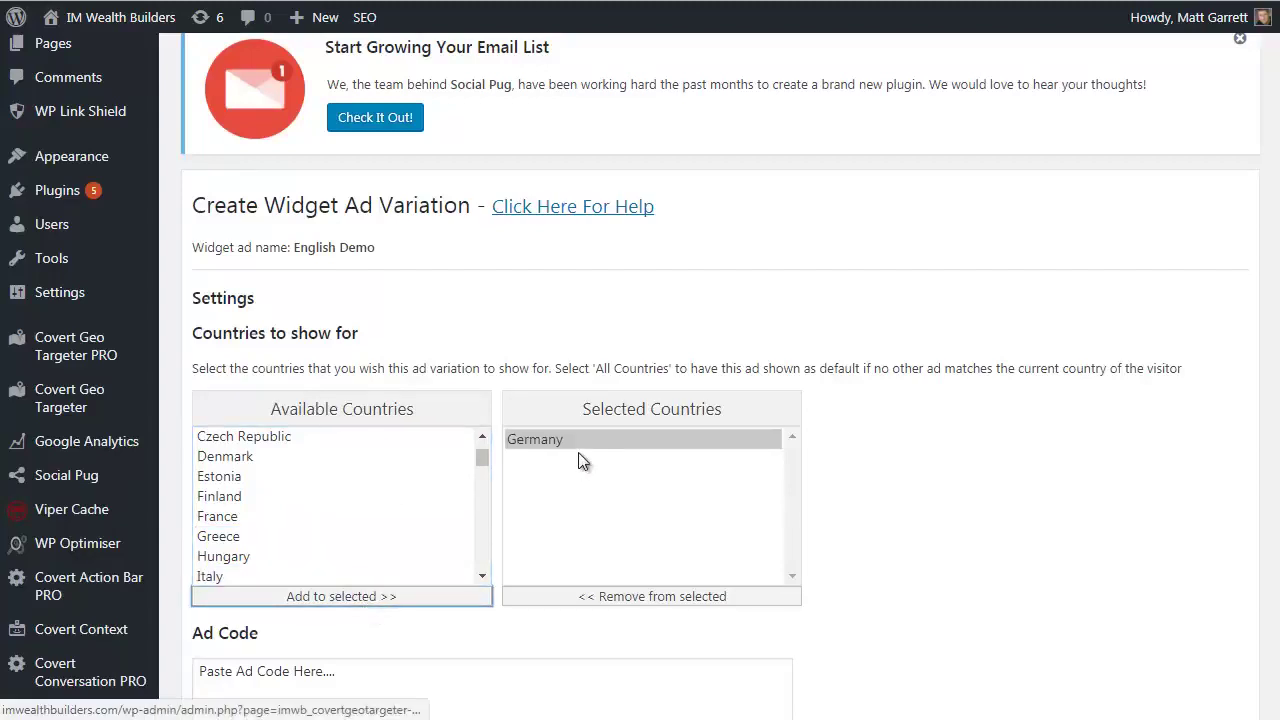
left_click(466, 669)
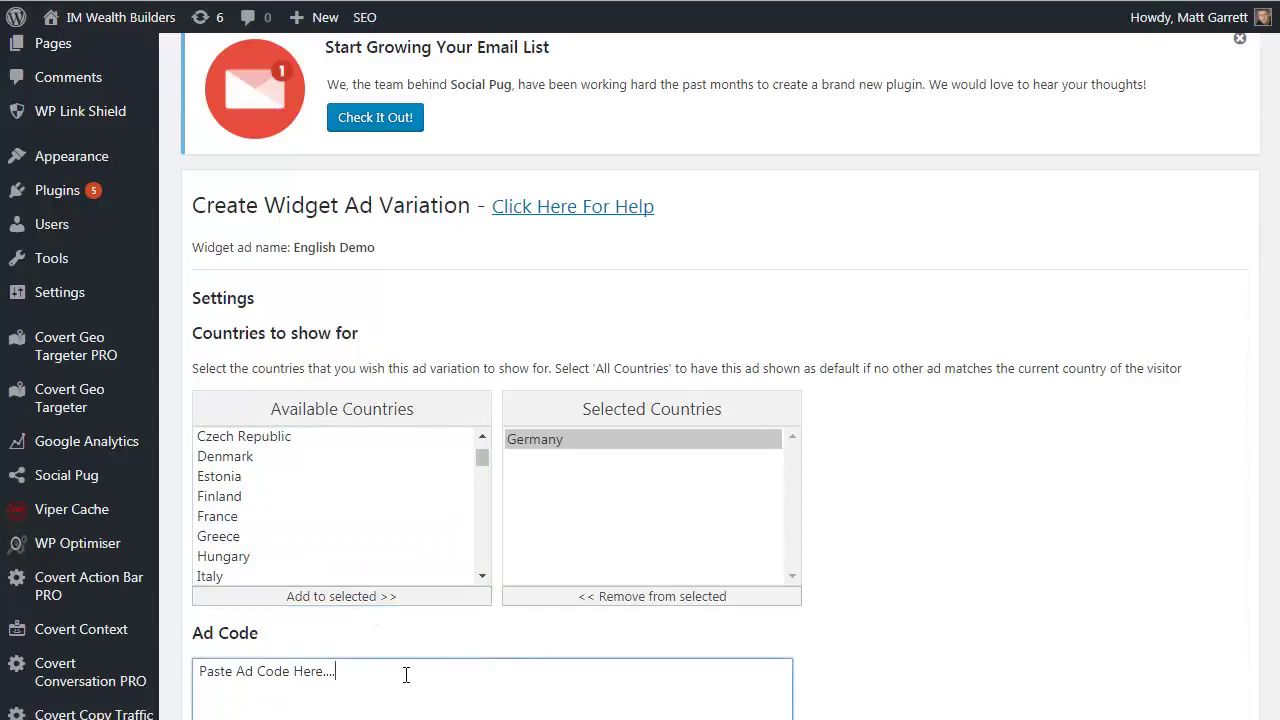
left_click_drag(354, 671, 182, 677)
scroll(794, 608, "down", 3)
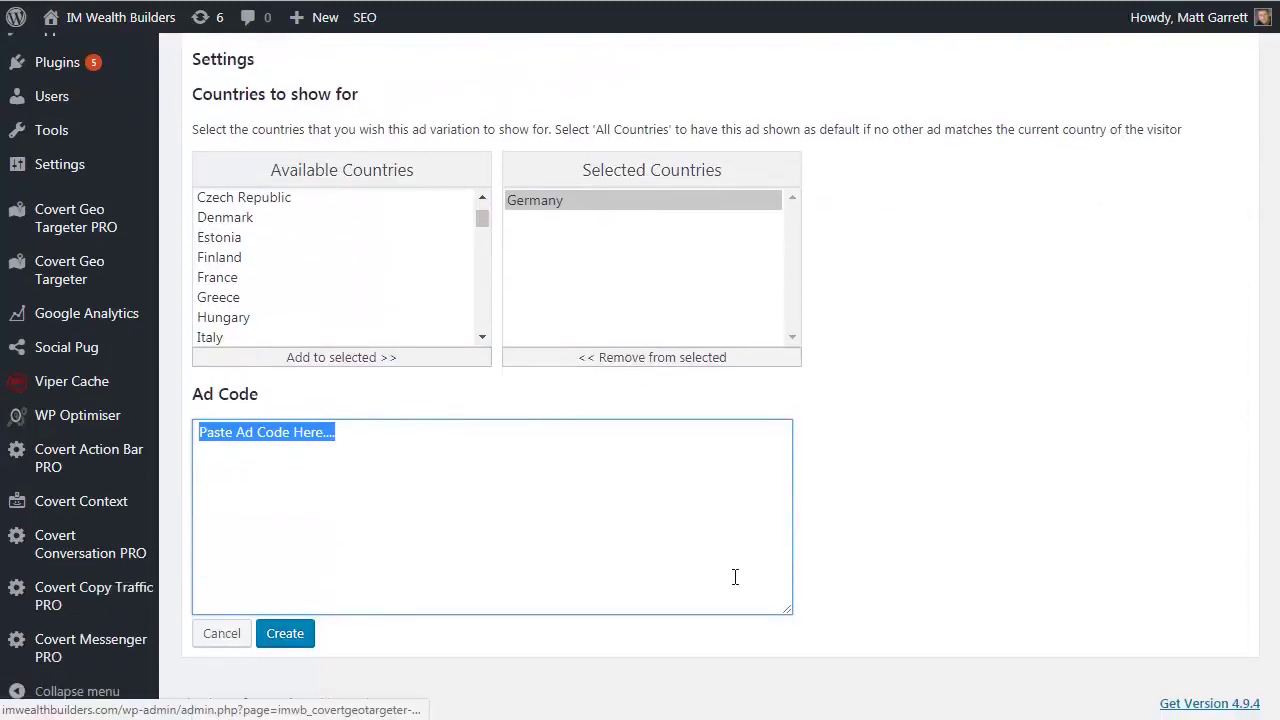
type("<a href=\"http://covertgeotargeter.com/v2/\" target=\"_blank\" rel=\"noopener\">Klick HIER</a>Den Vorteil der [imwb_cgt_countryCode] 24-Stunden-Angebot heute!")
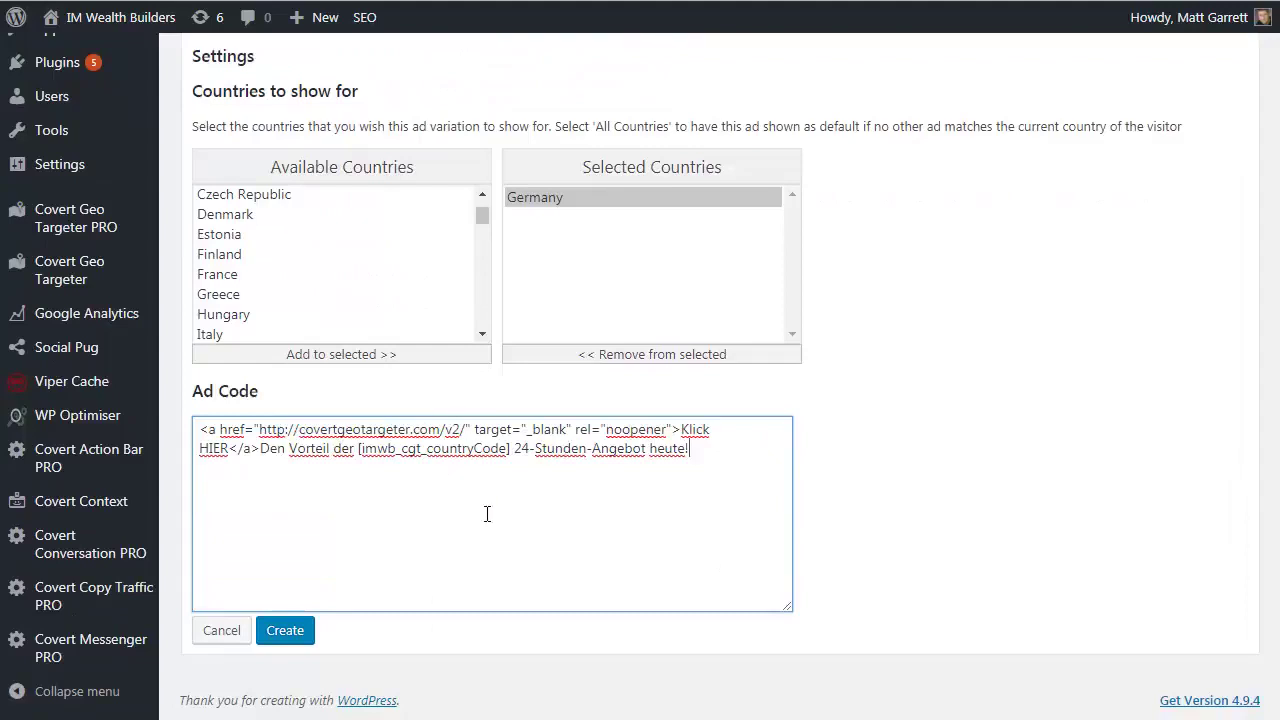
left_click(290, 634)
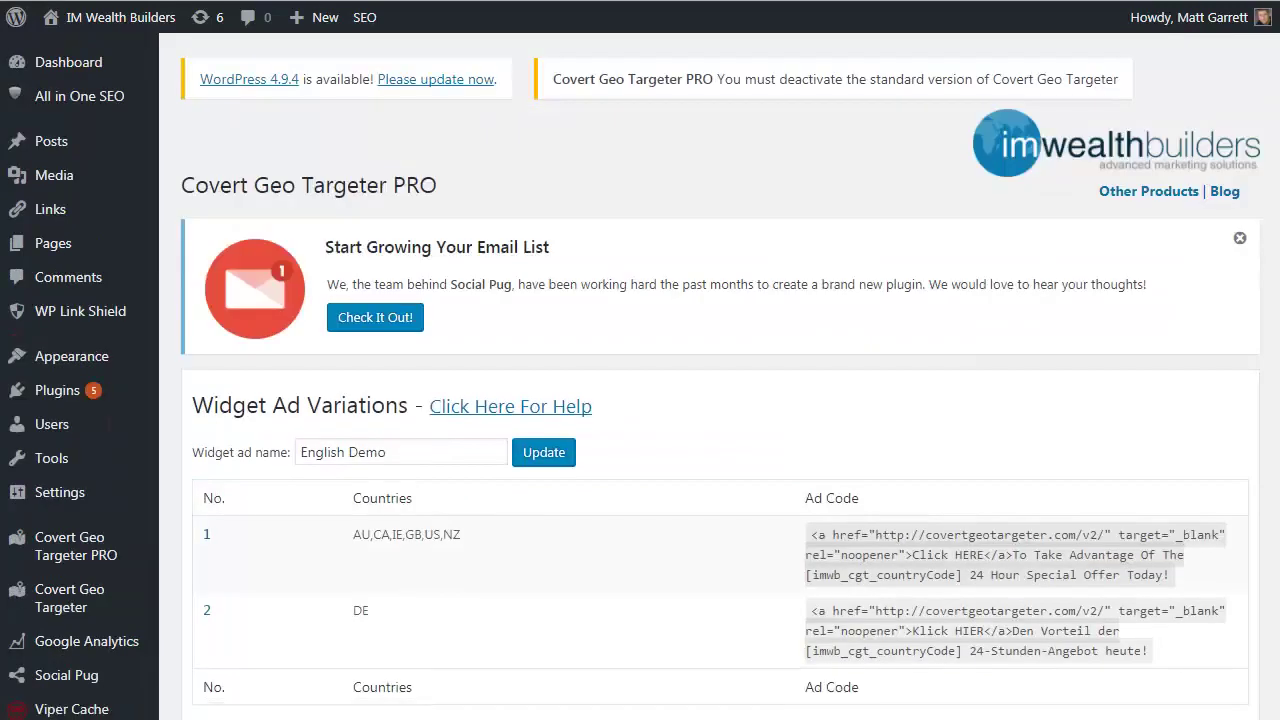
- Start a third ad variation for the English Demo widget ad and add All Countries to its selected countries
scroll(1275, 483, "down", 3)
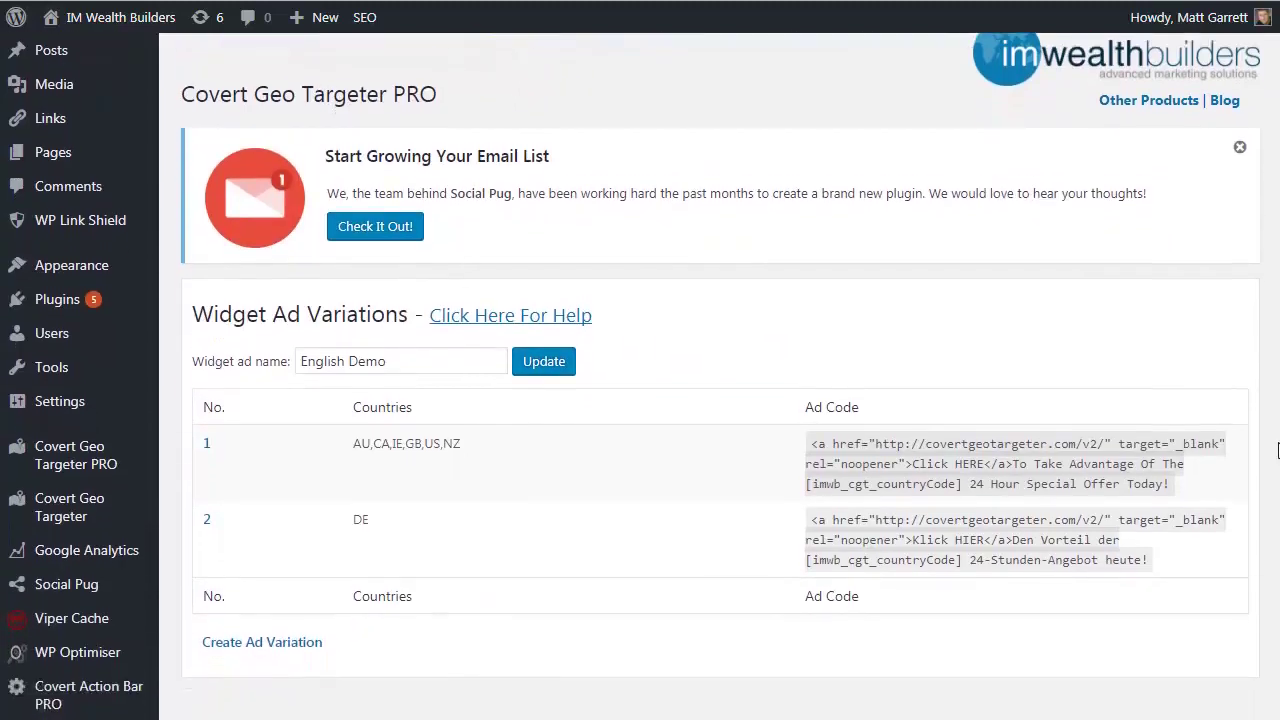
scroll(1275, 483, "down", 1)
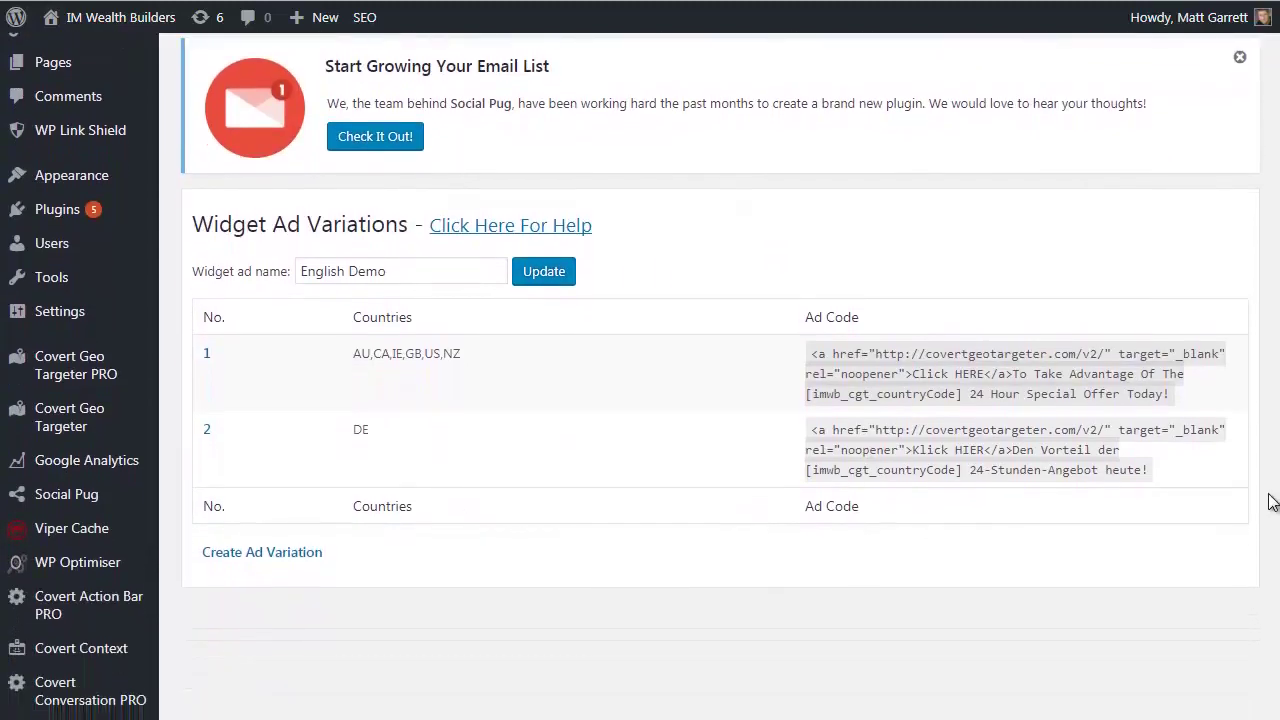
mouse_move(381, 351)
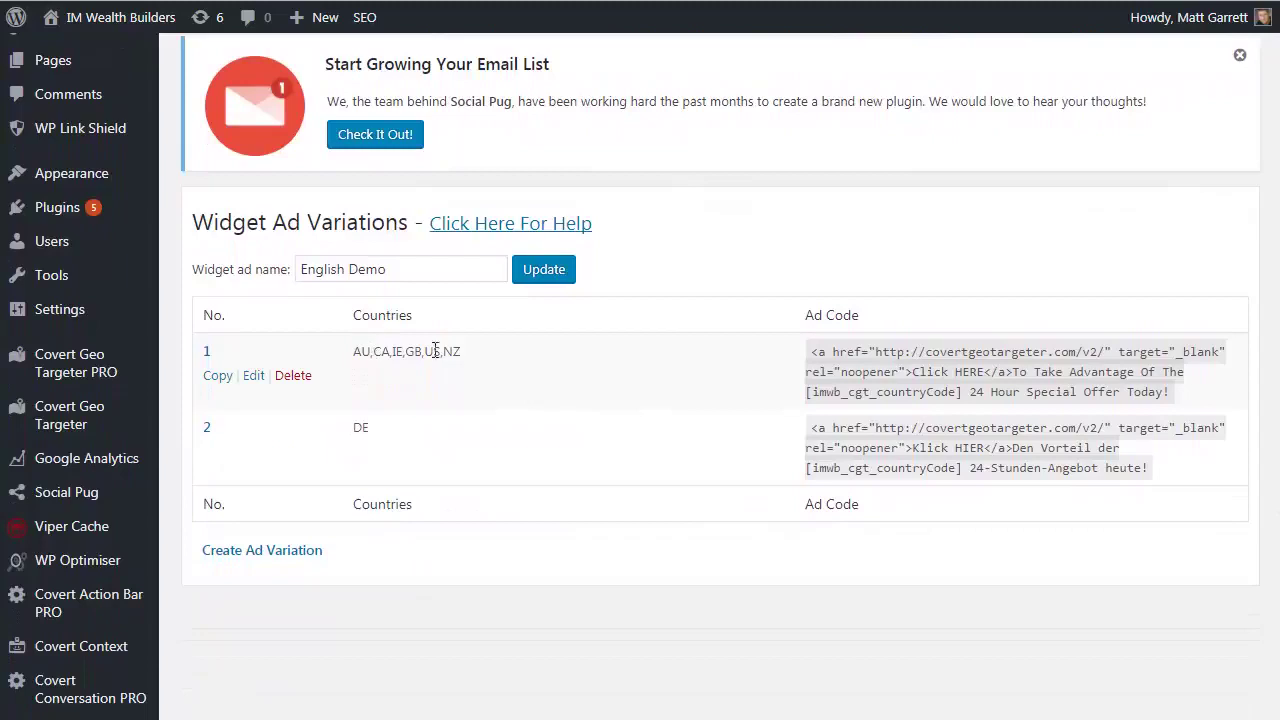
mouse_move(389, 445)
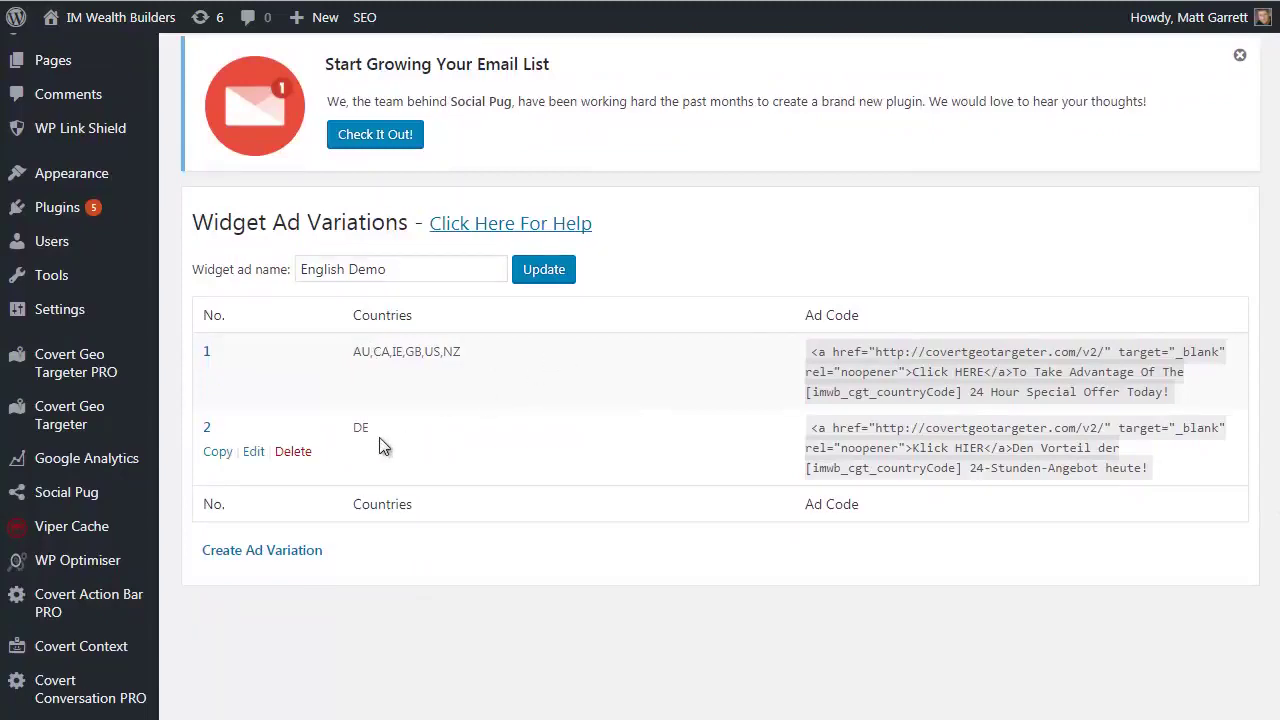
left_click(300, 560)
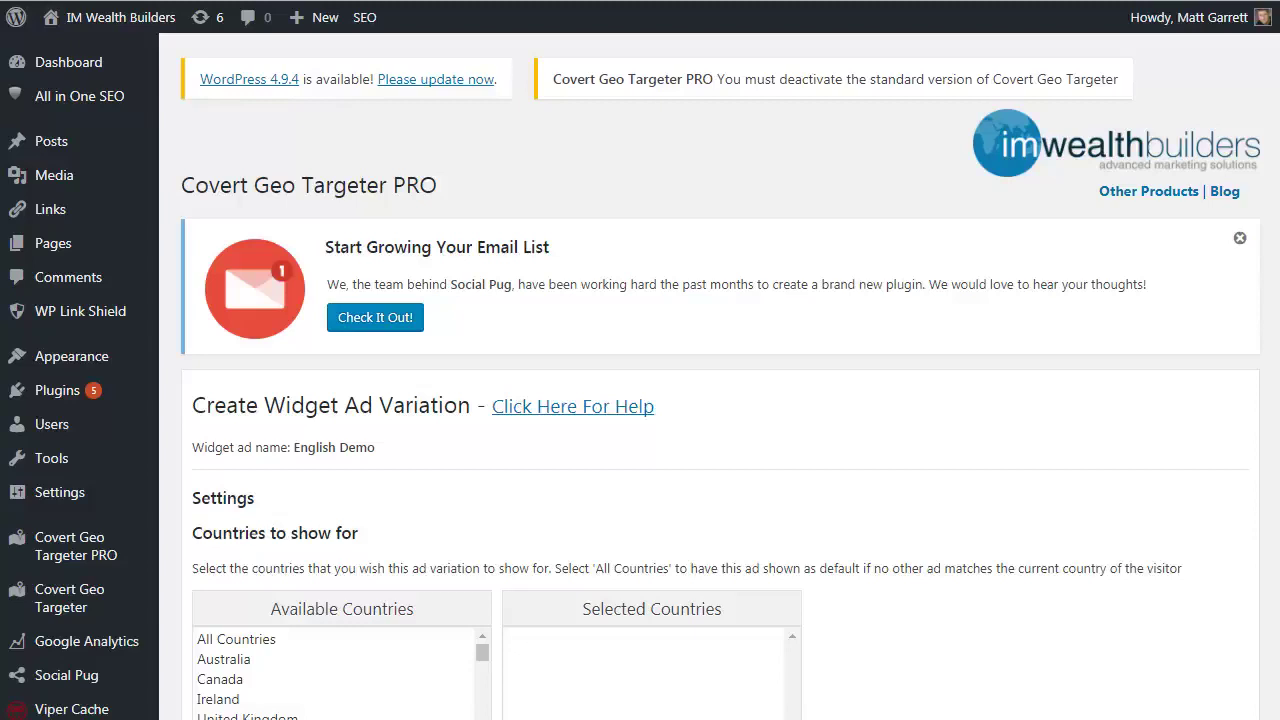
scroll(1275, 500, "down", 2)
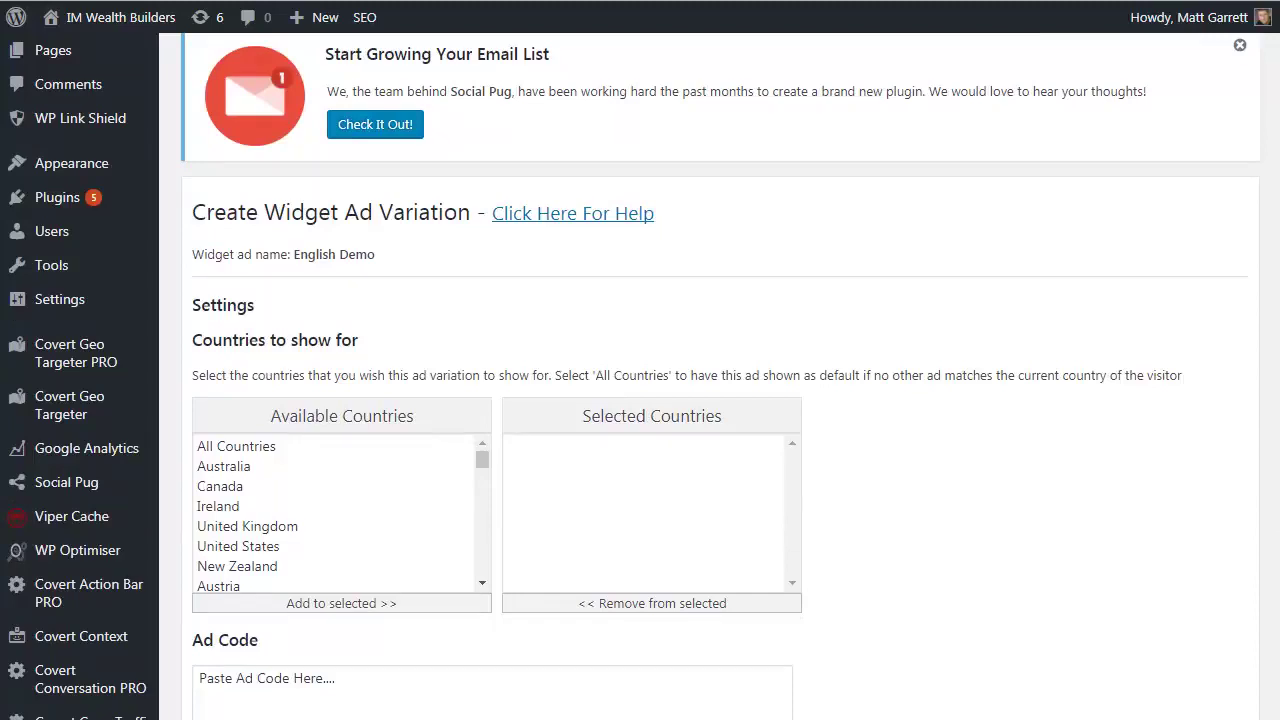
left_click(245, 455)
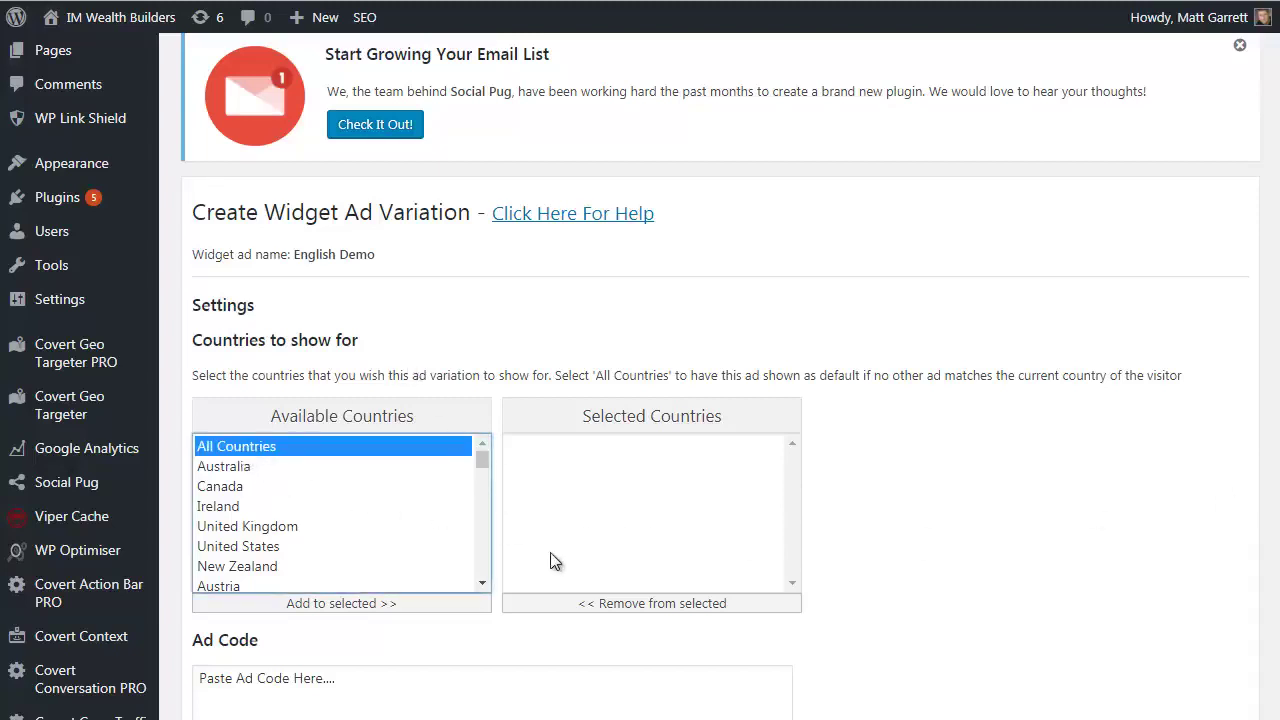
left_click(409, 603)
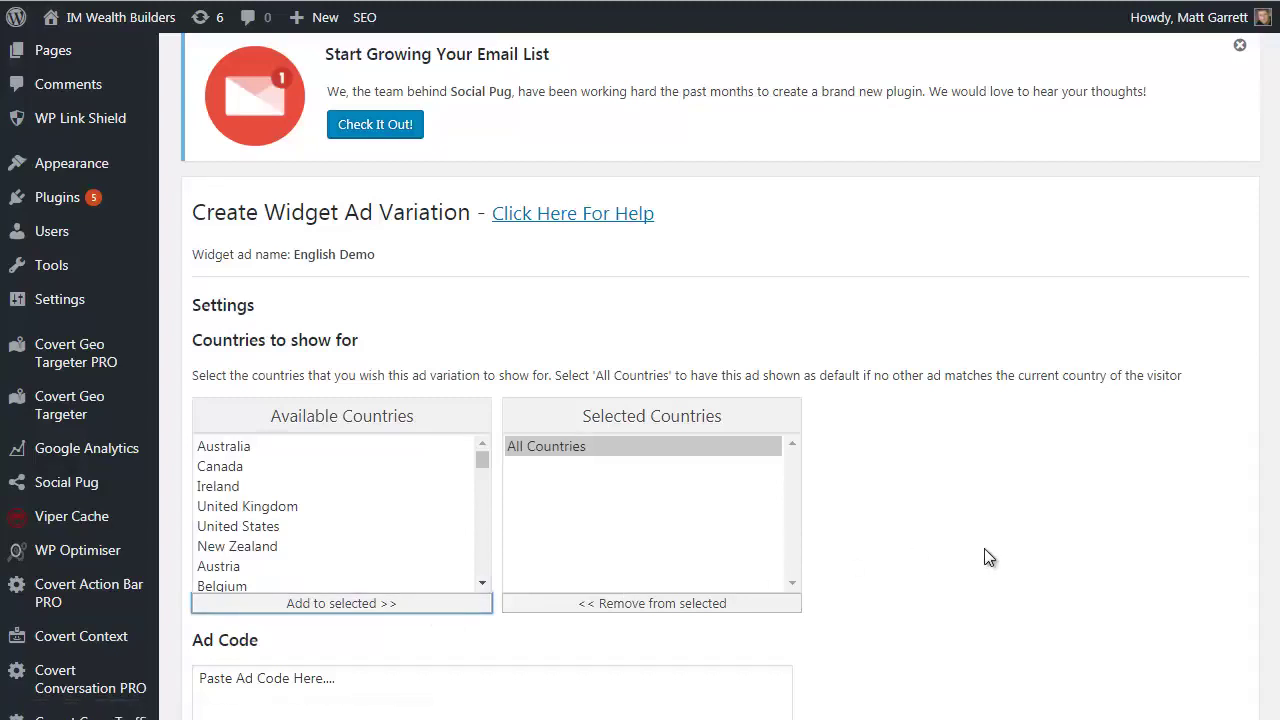
scroll(984, 548, "down", 3)
left_click(331, 463)
left_click_drag(331, 463, 179, 430)
type("<a href=\"http://covertgeotargeter.com/v2/\" target=\"_blank\" rel=\"noopener\">Click HERE</a>To Take Advantage Of The Limiyed Discount Offer Today!")
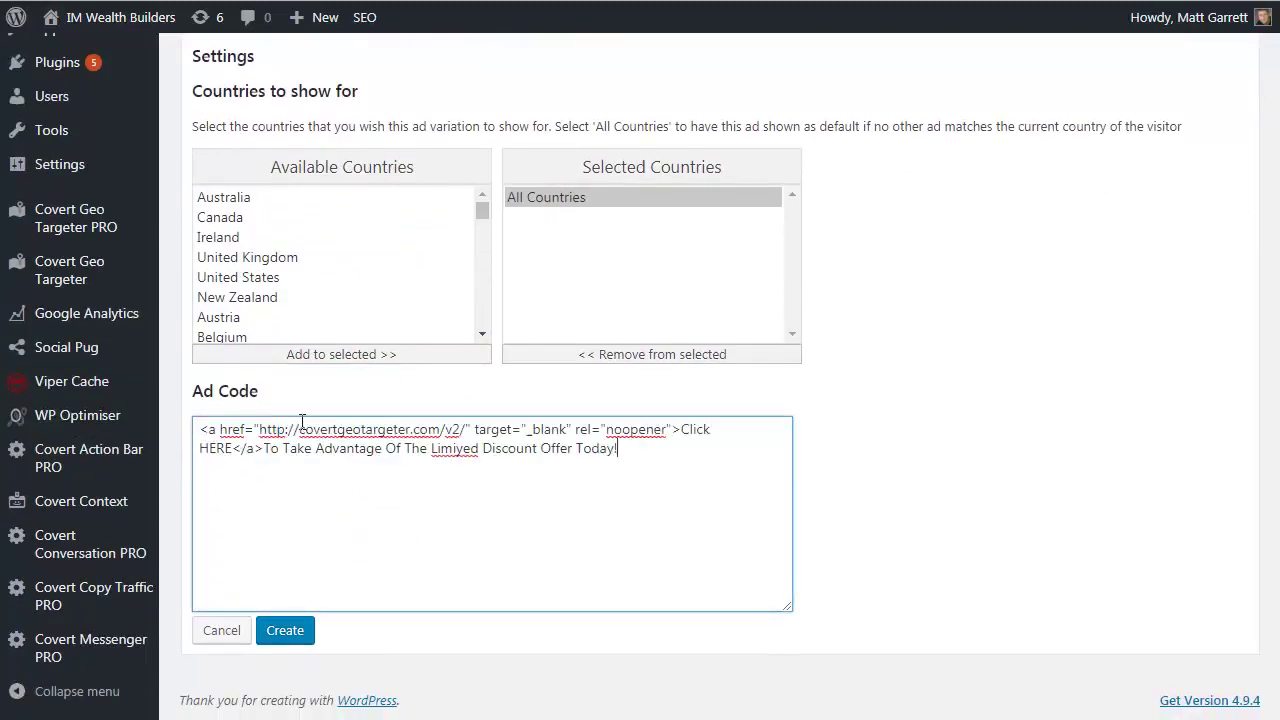
left_click(285, 630)
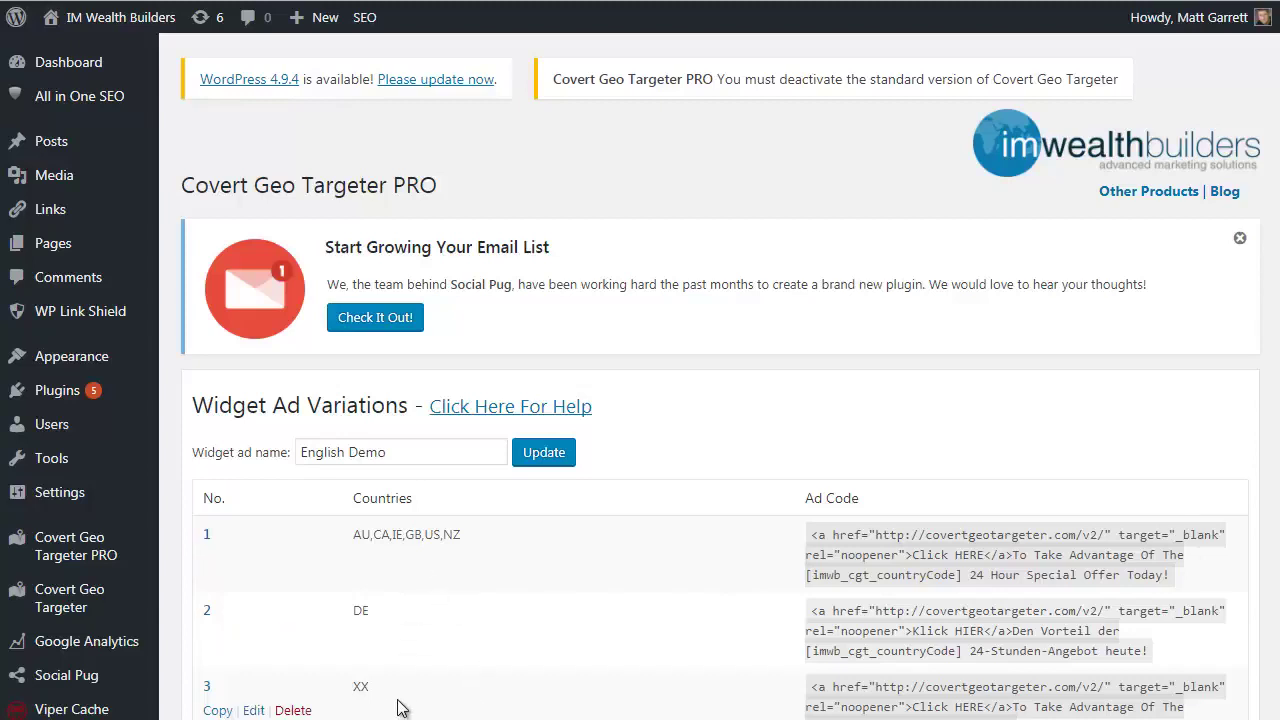
scroll(1270, 560, "down", 1)
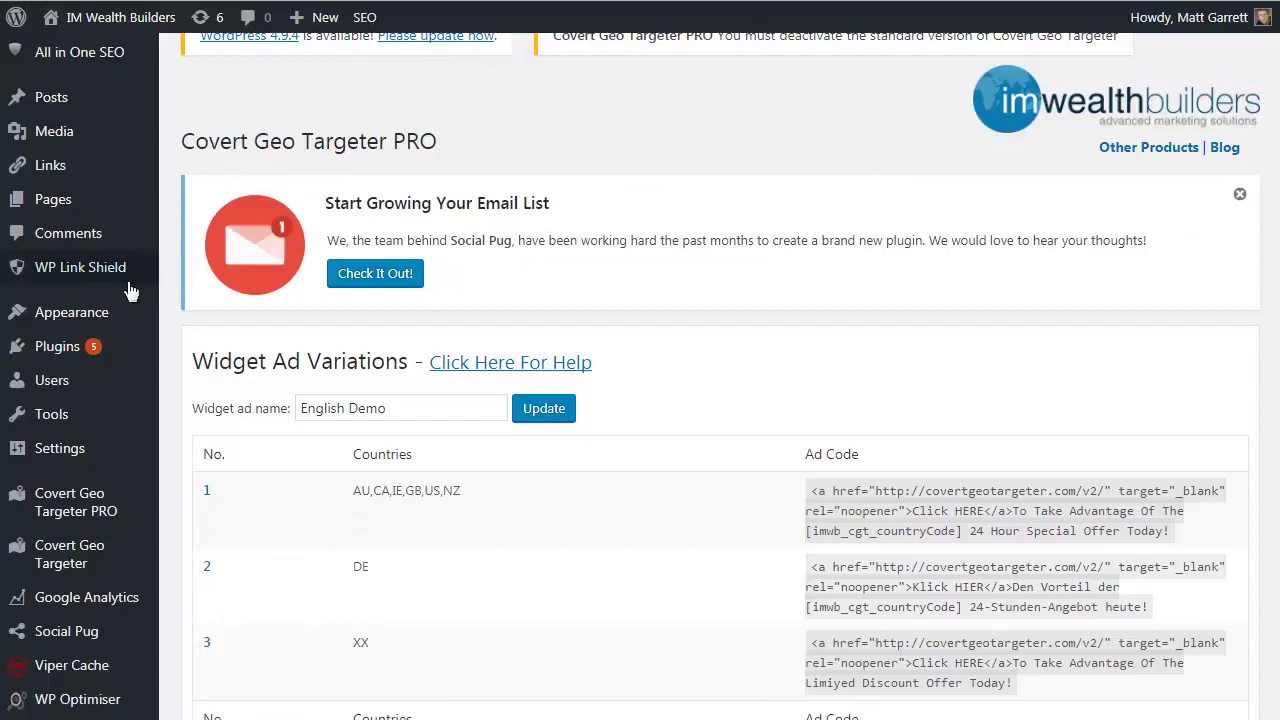
- Add the IMWB CGT Widget at the start of the sidebar Widget Area and choose English Demo as its ad
mouse_move(152, 312)
left_click(179, 372)
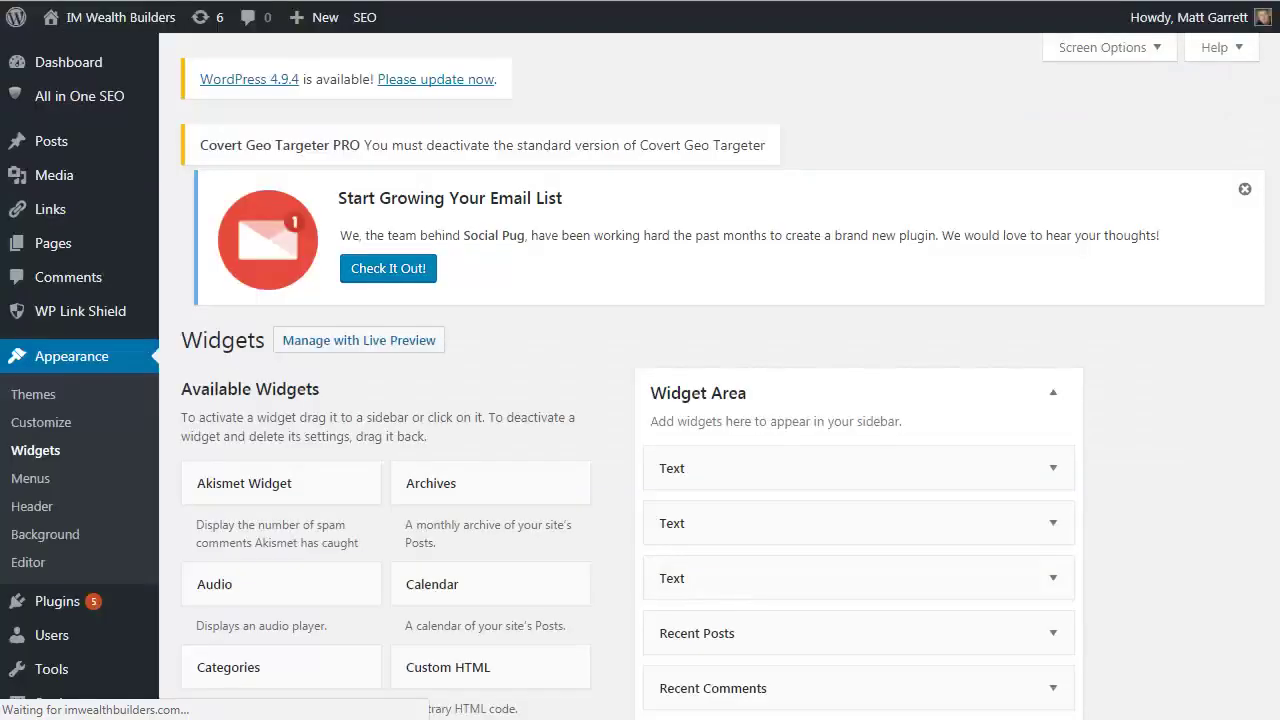
scroll(1266, 237, "down", 3)
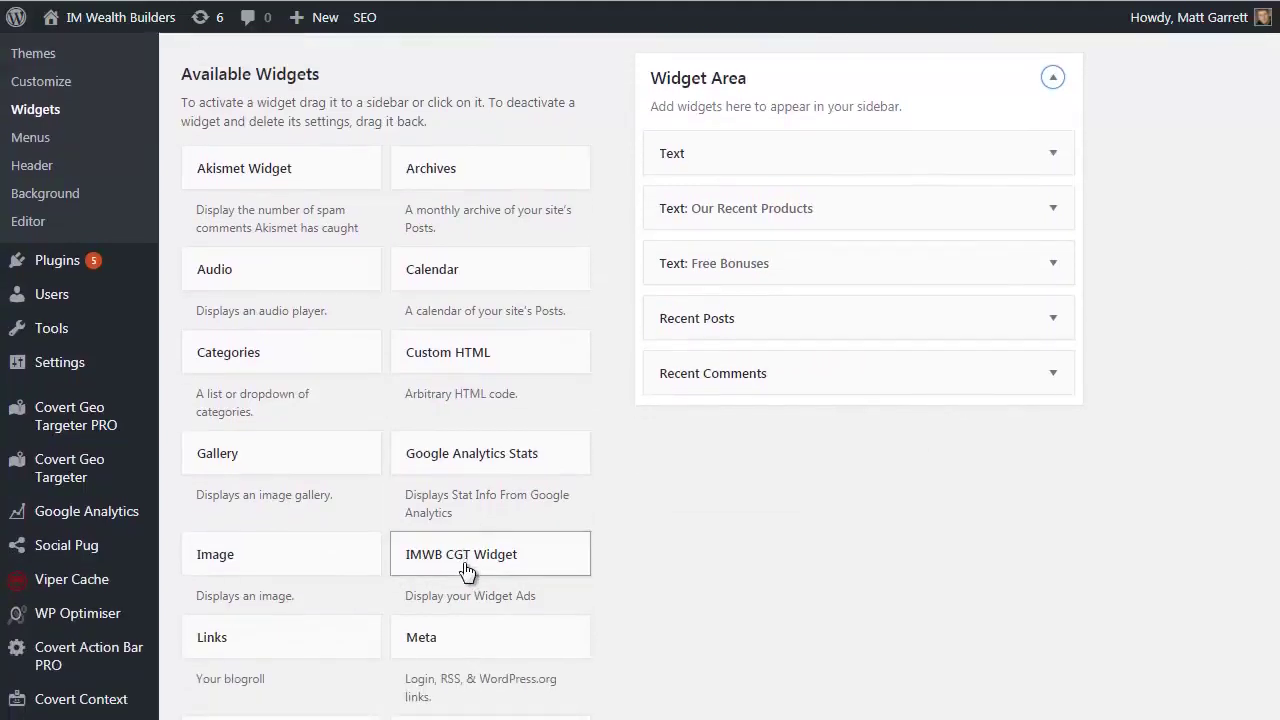
left_click_drag(462, 566, 715, 163)
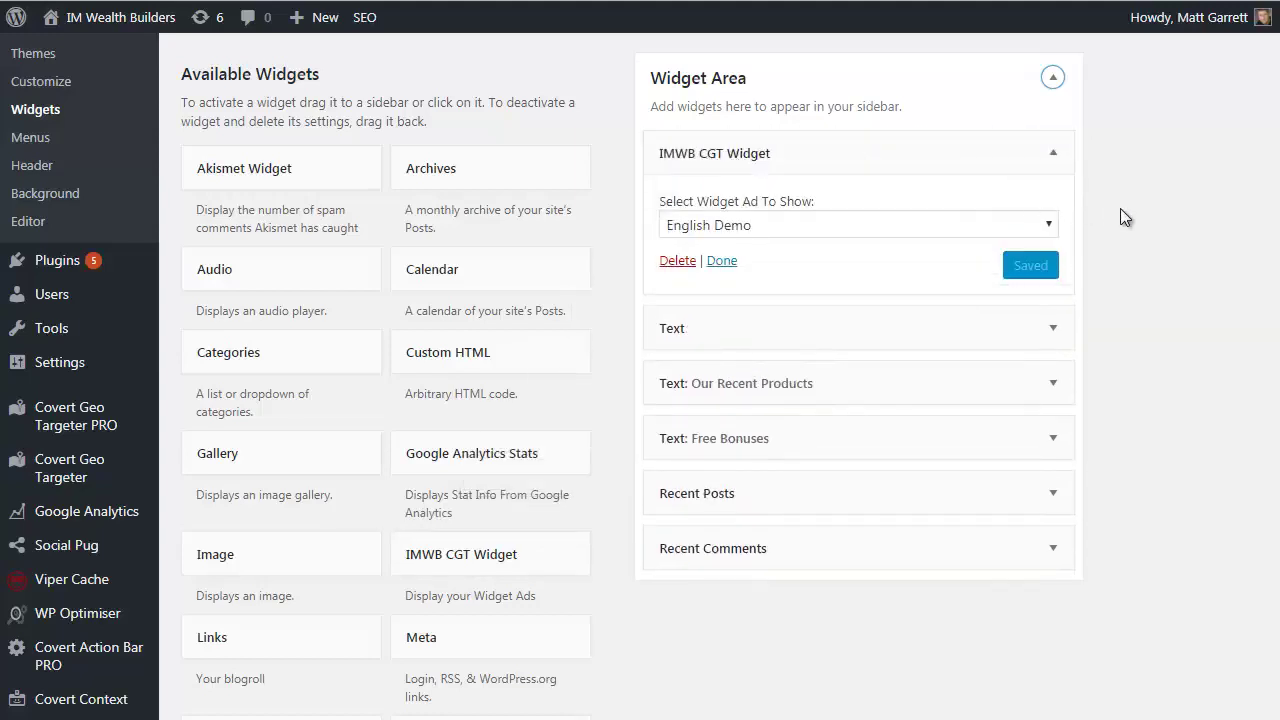
left_click(1047, 233)
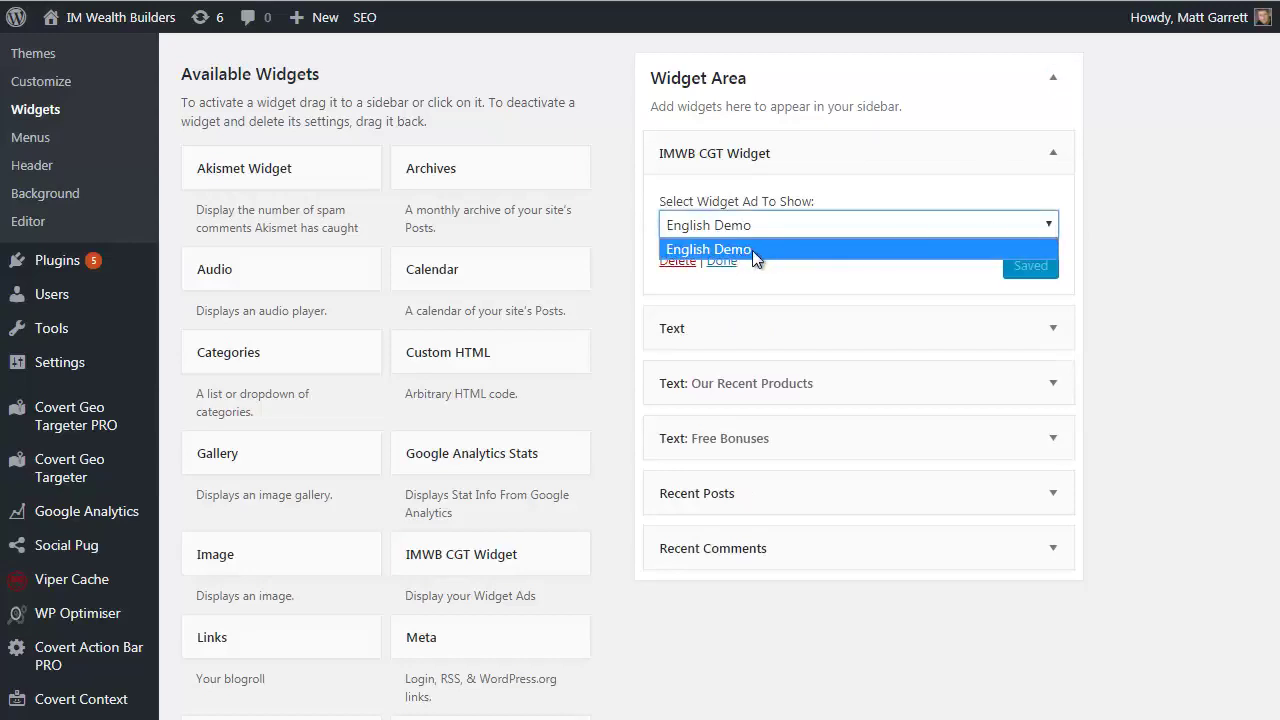
left_click(780, 277)
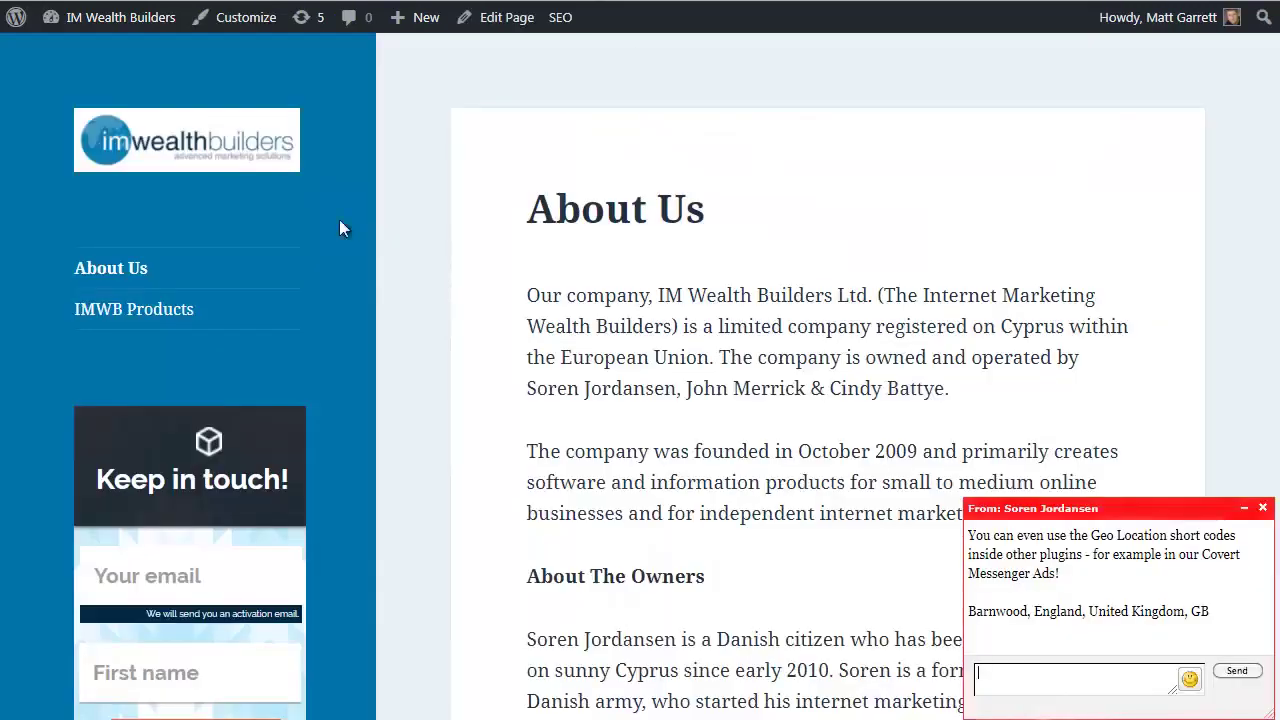
- Enable the ZenMate VPN extension on the browser's Extensions page and open its options
left_click(85, 12)
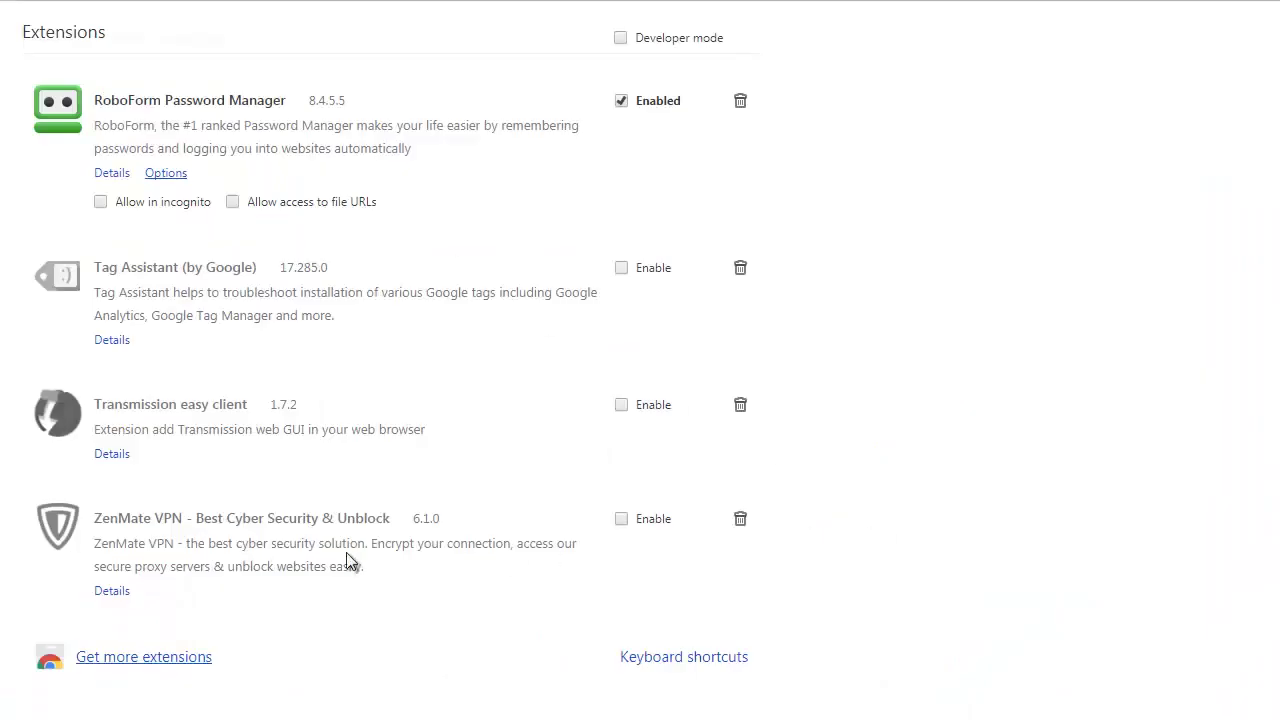
left_click(621, 519)
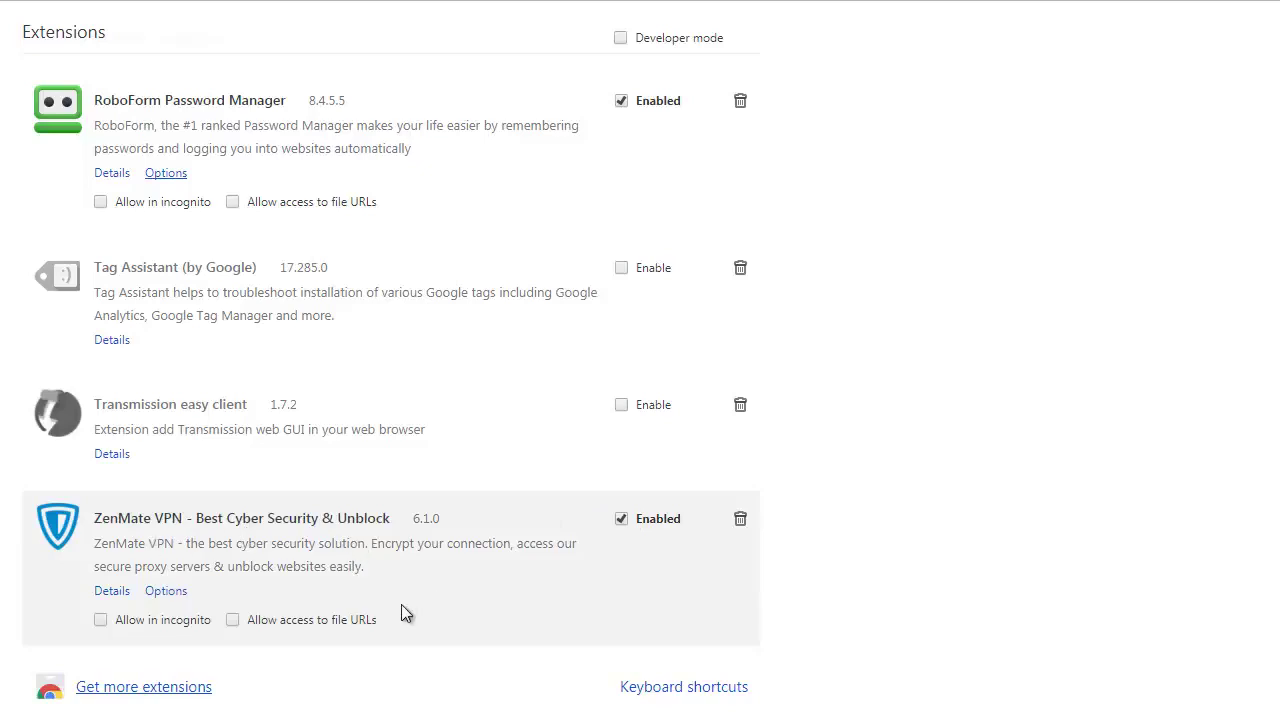
left_click(166, 592)
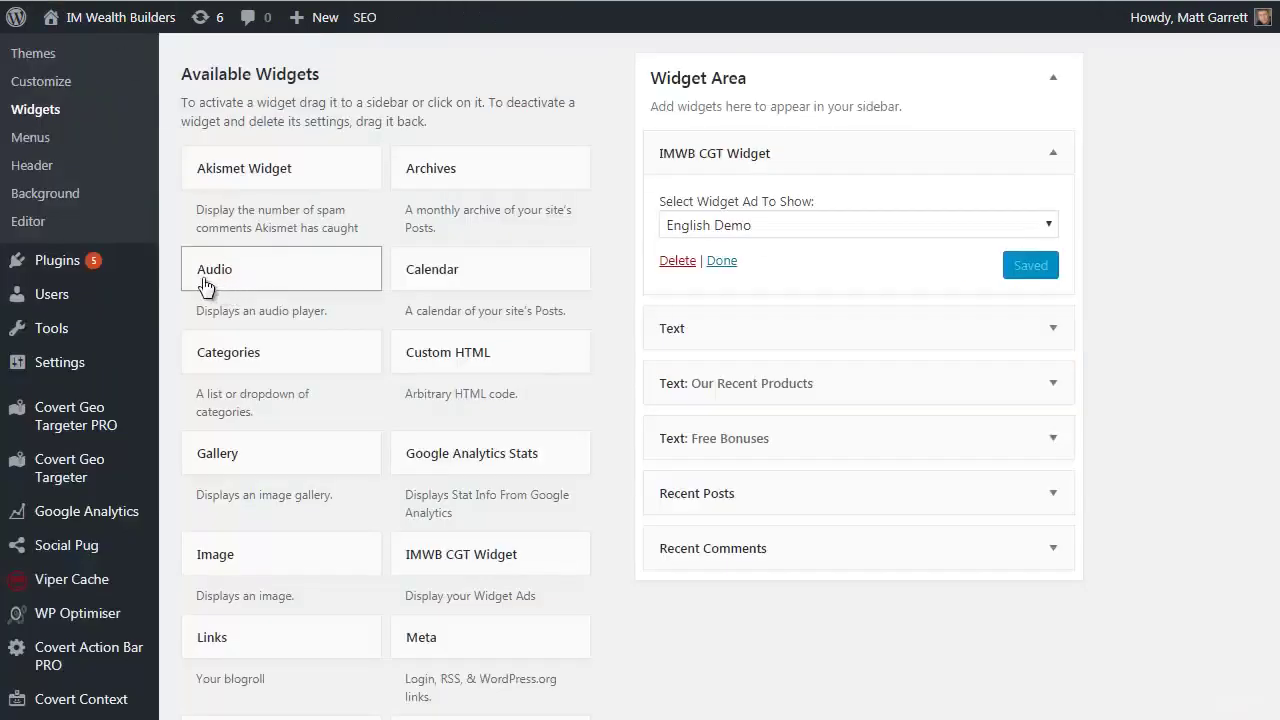
- Start a new post/page ad in Covert Geo Targeter PRO from the WordPress admin
mouse_move(80, 425)
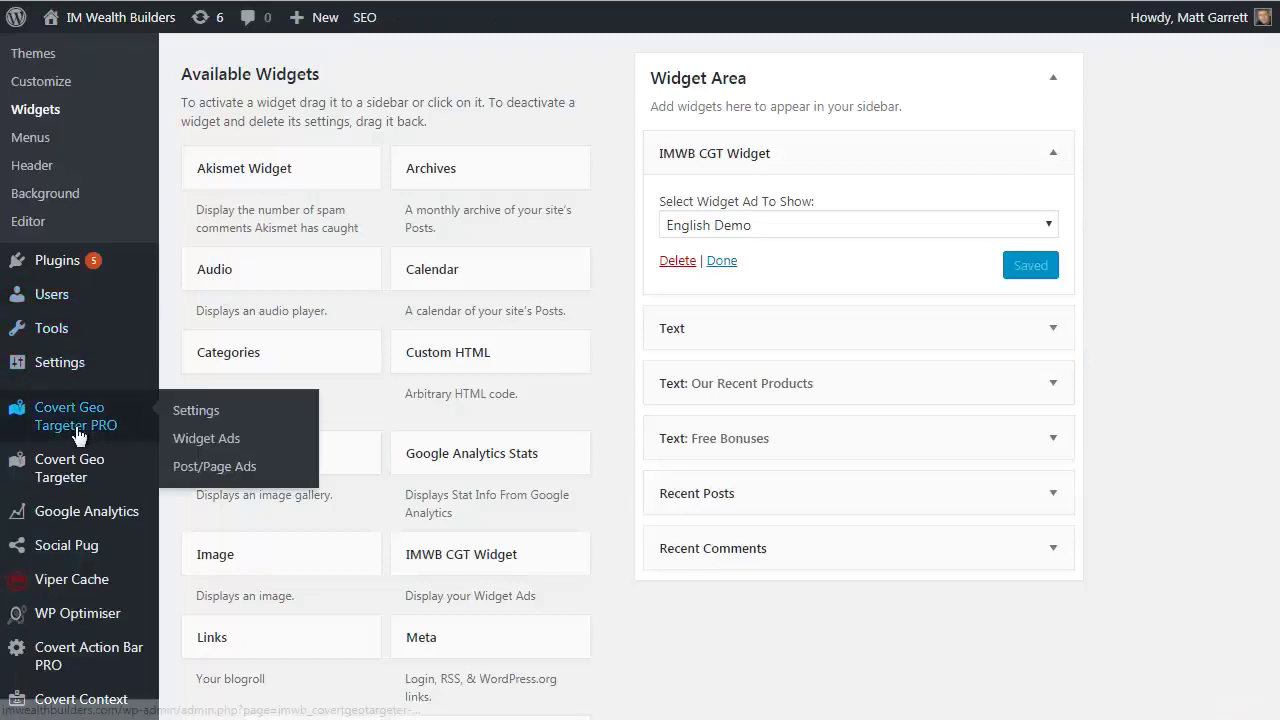
left_click(193, 468)
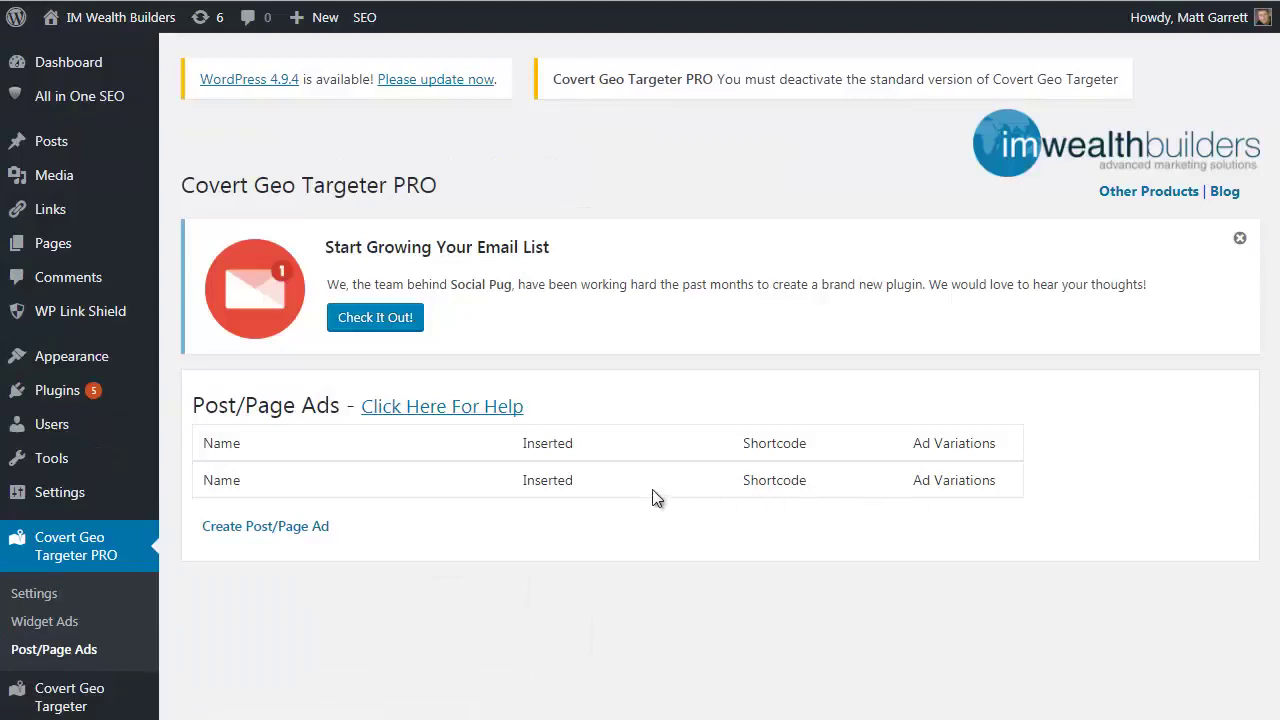
left_click(278, 533)
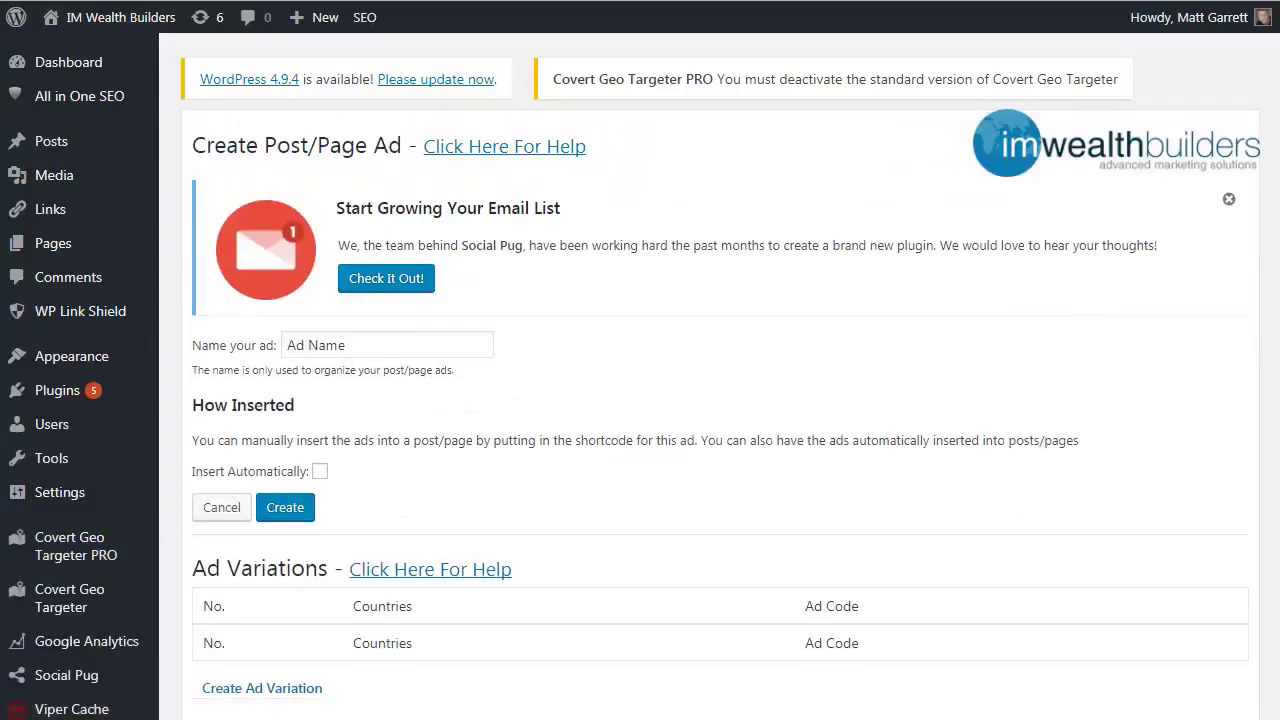
scroll(710, 400, "down", 2)
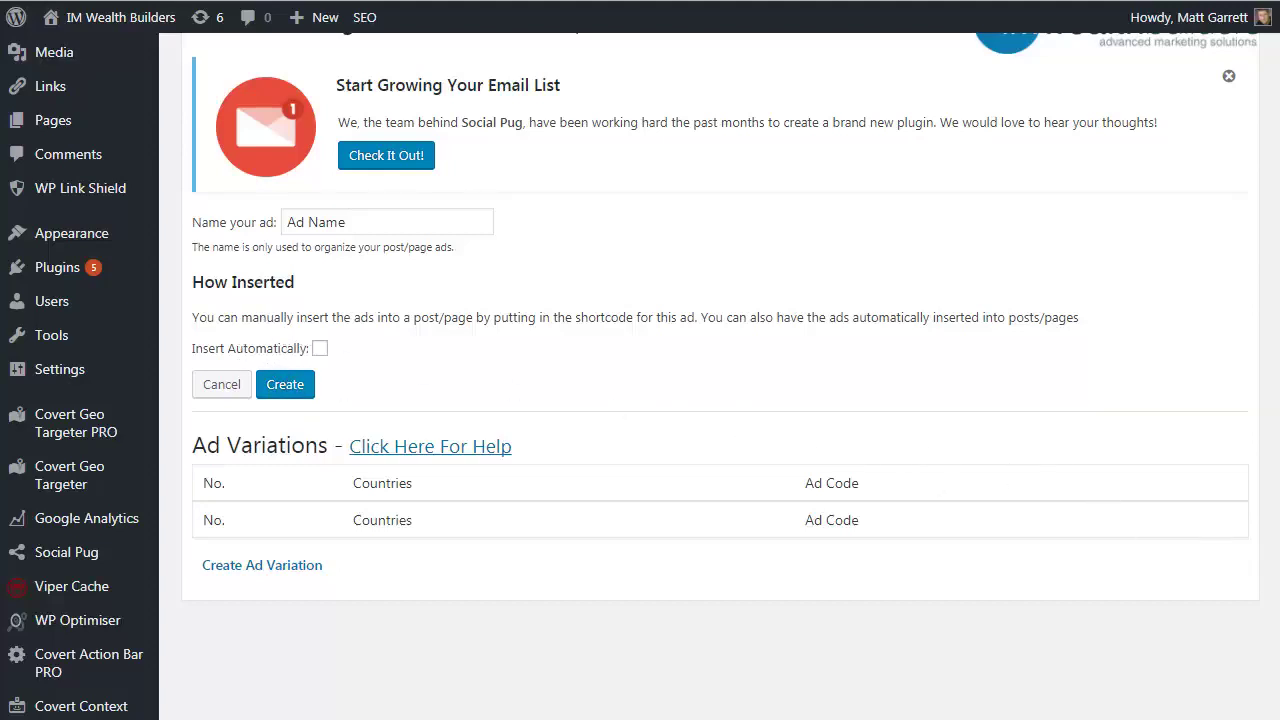
- Turn on automatic insertion for the new ad, include the About Us page and exclude all posts from its display locations
left_click(320, 348)
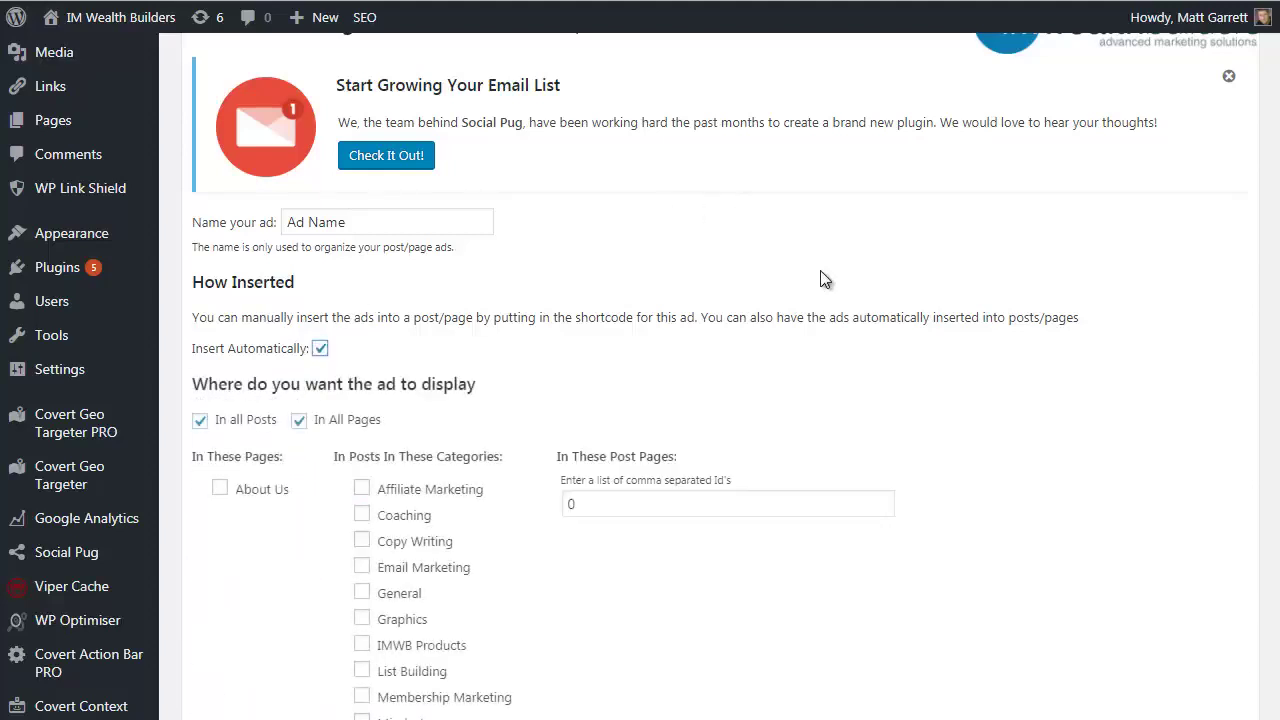
scroll(814, 318, "down", 1)
scroll(813, 327, "down", 3)
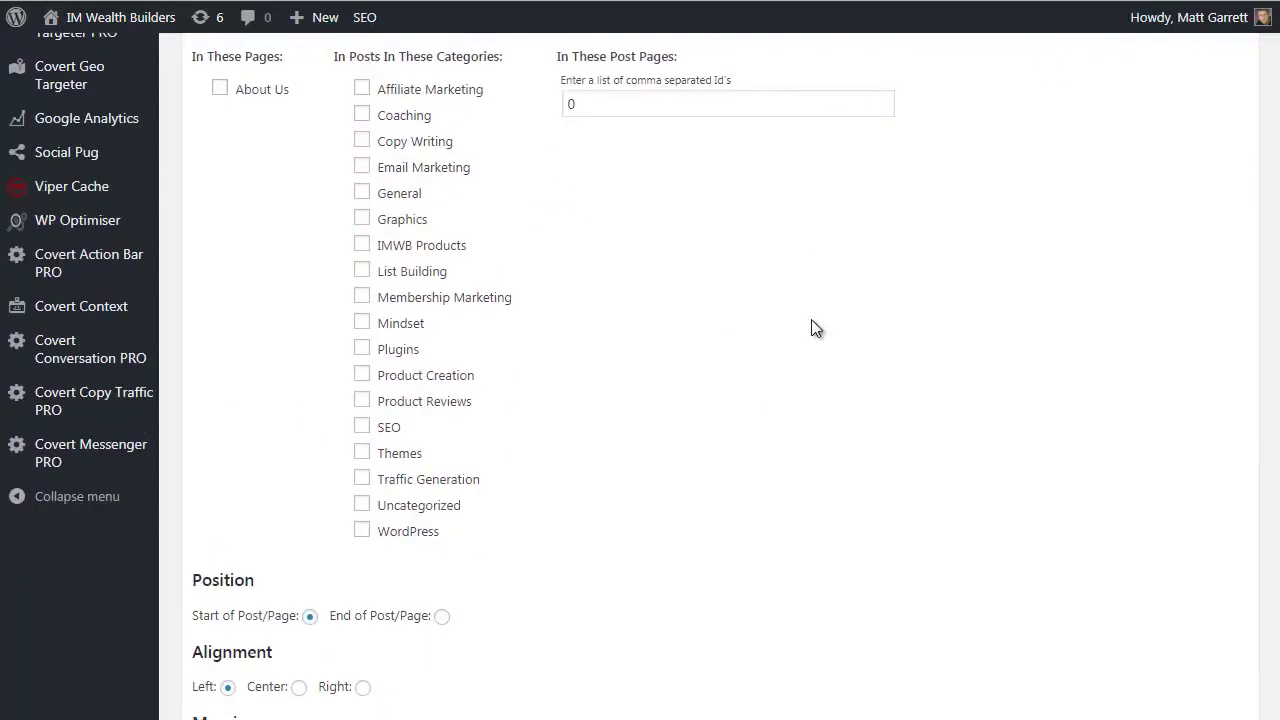
scroll(815, 328, "down", 1)
scroll(815, 328, "down", 1)
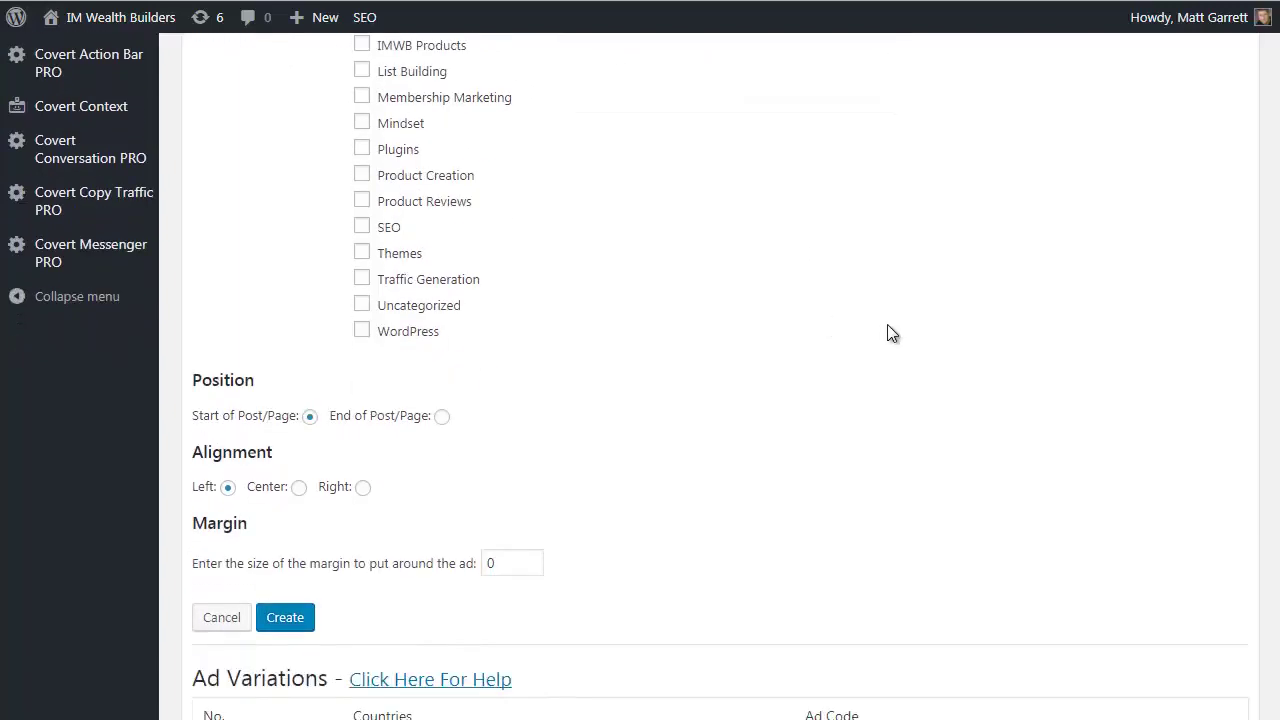
scroll(887, 324, "up", 4)
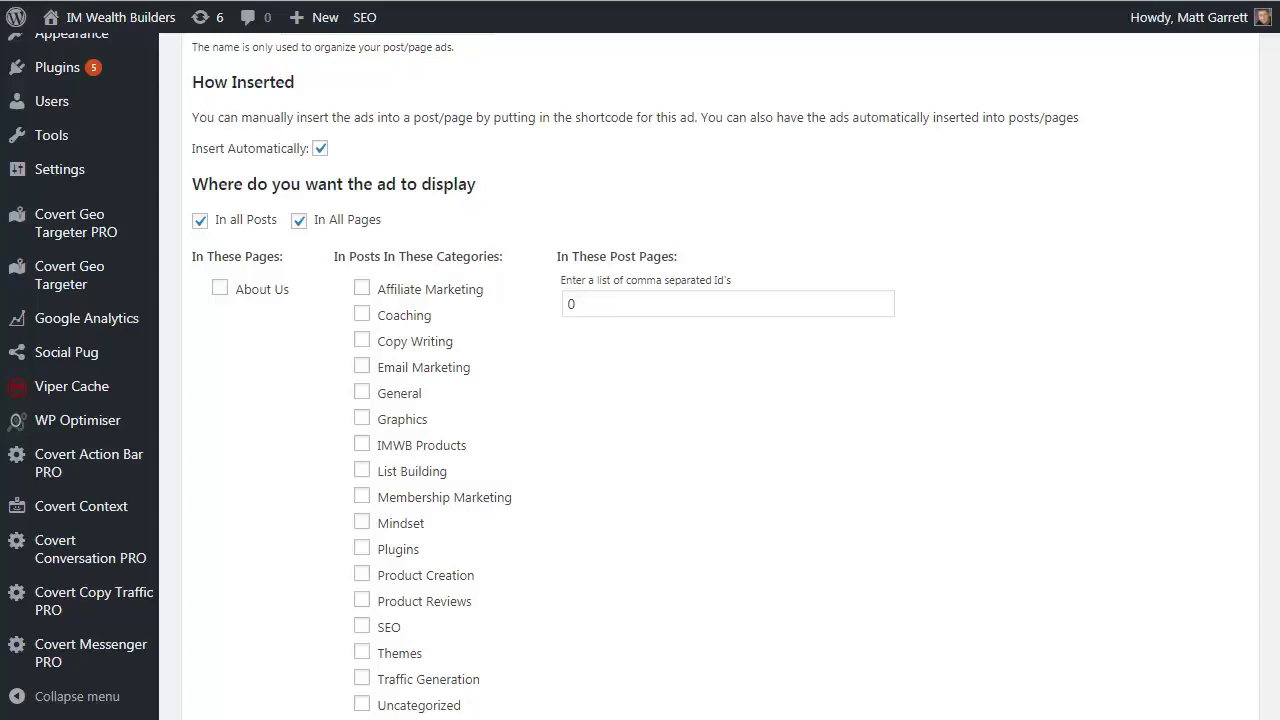
scroll(720, 376, "down", 1)
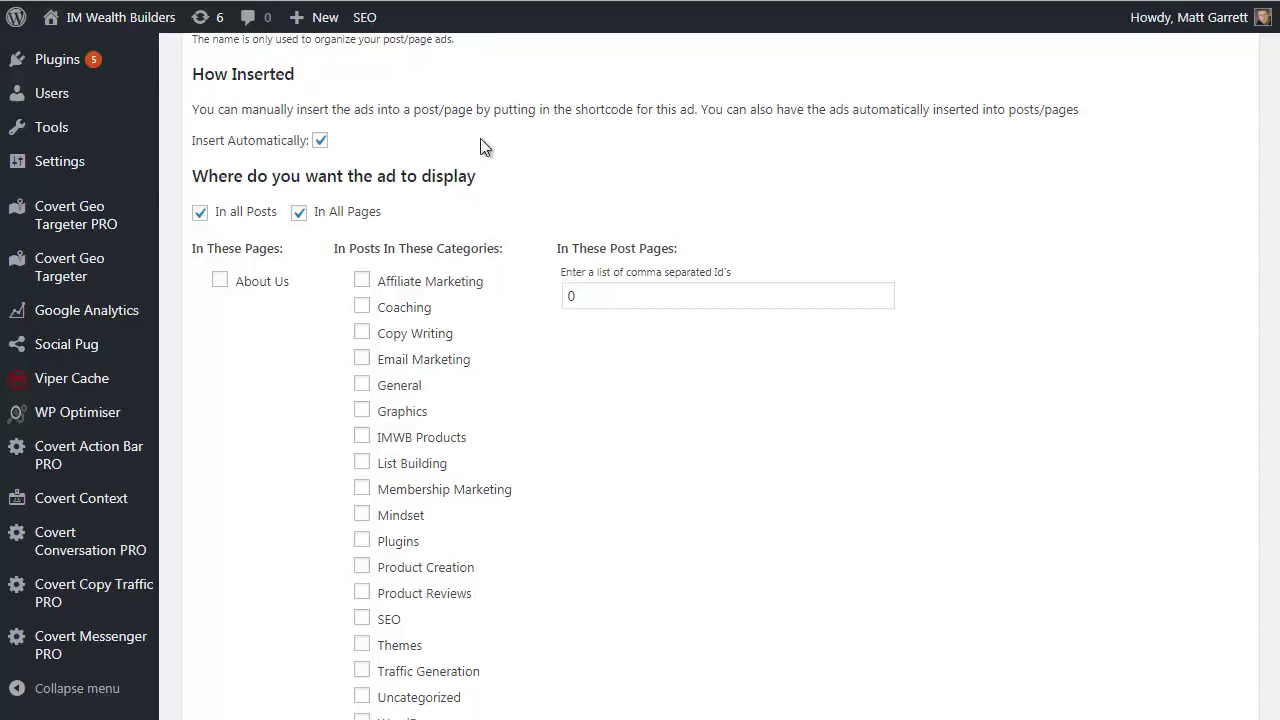
left_click(220, 284)
left_click(200, 213)
- Name the post/page ad Main Product Free Shipping Offer
scroll(466, 192, "up", 1)
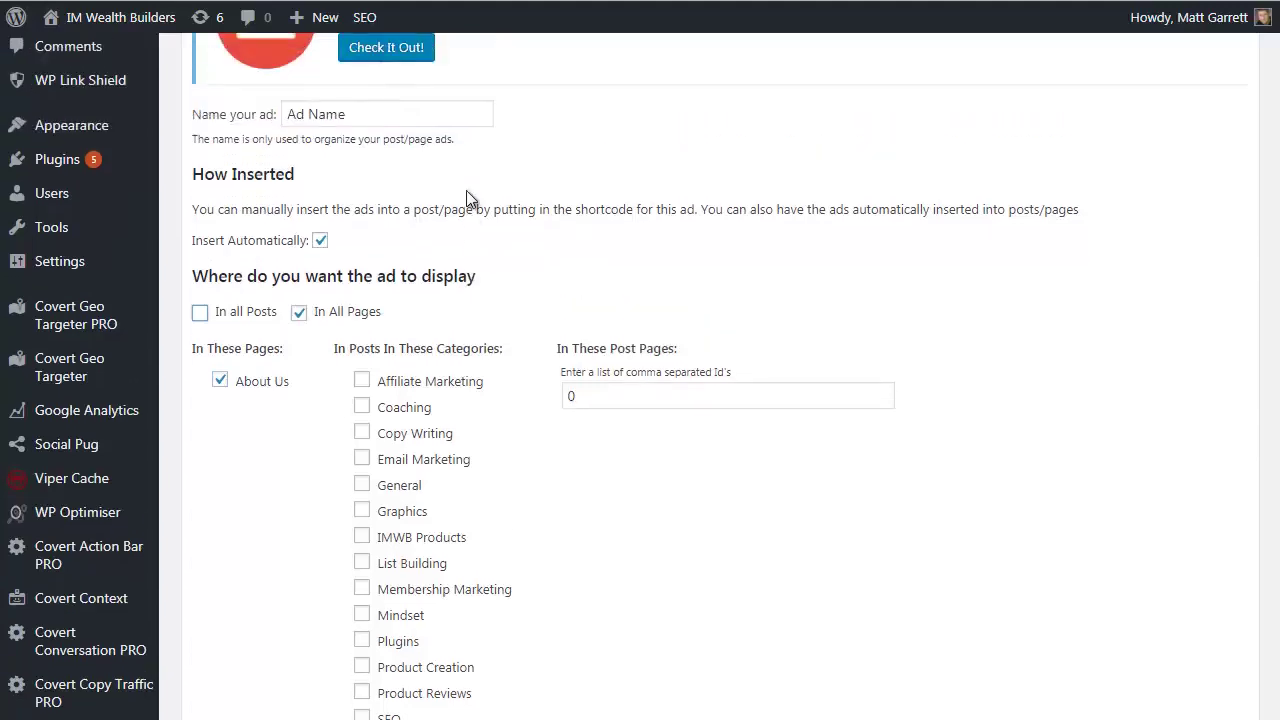
triple_click(372, 120)
type("Main Product Free Shipping Offer")
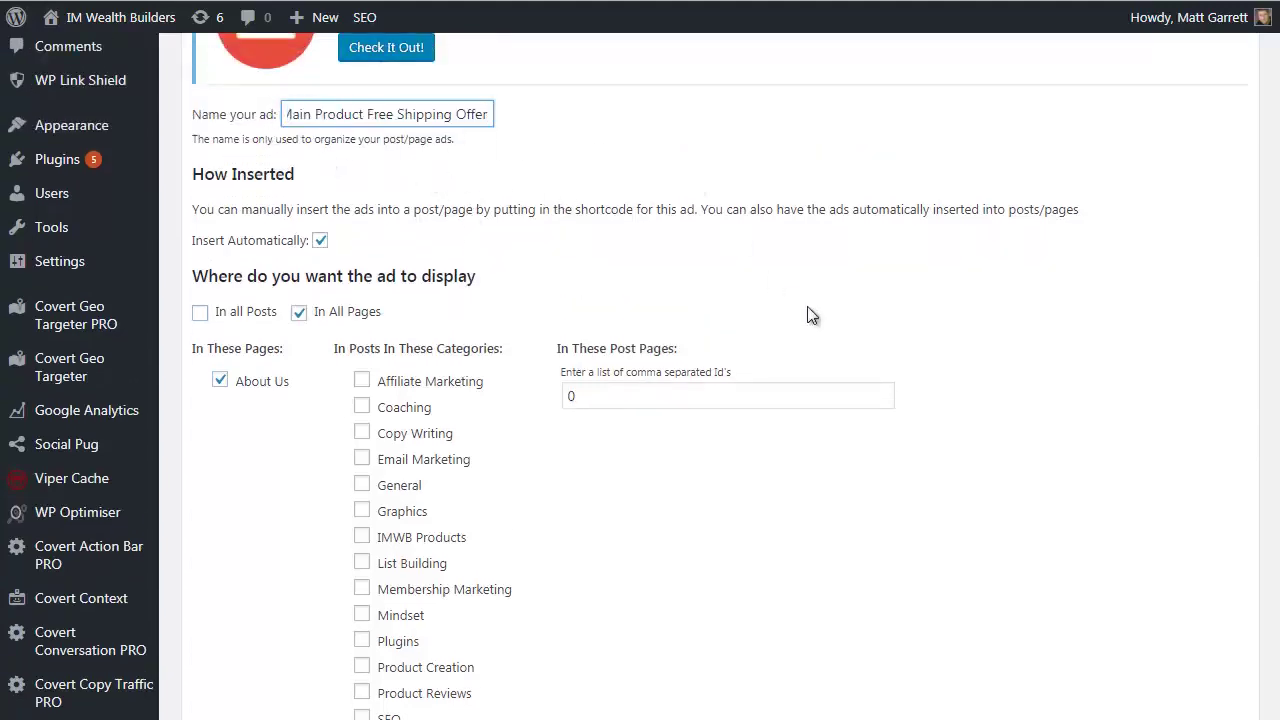
- Set the margin around the ad to 10 and create the post/page ad
scroll(1035, 413, "down", 3)
scroll(923, 374, "down", 2)
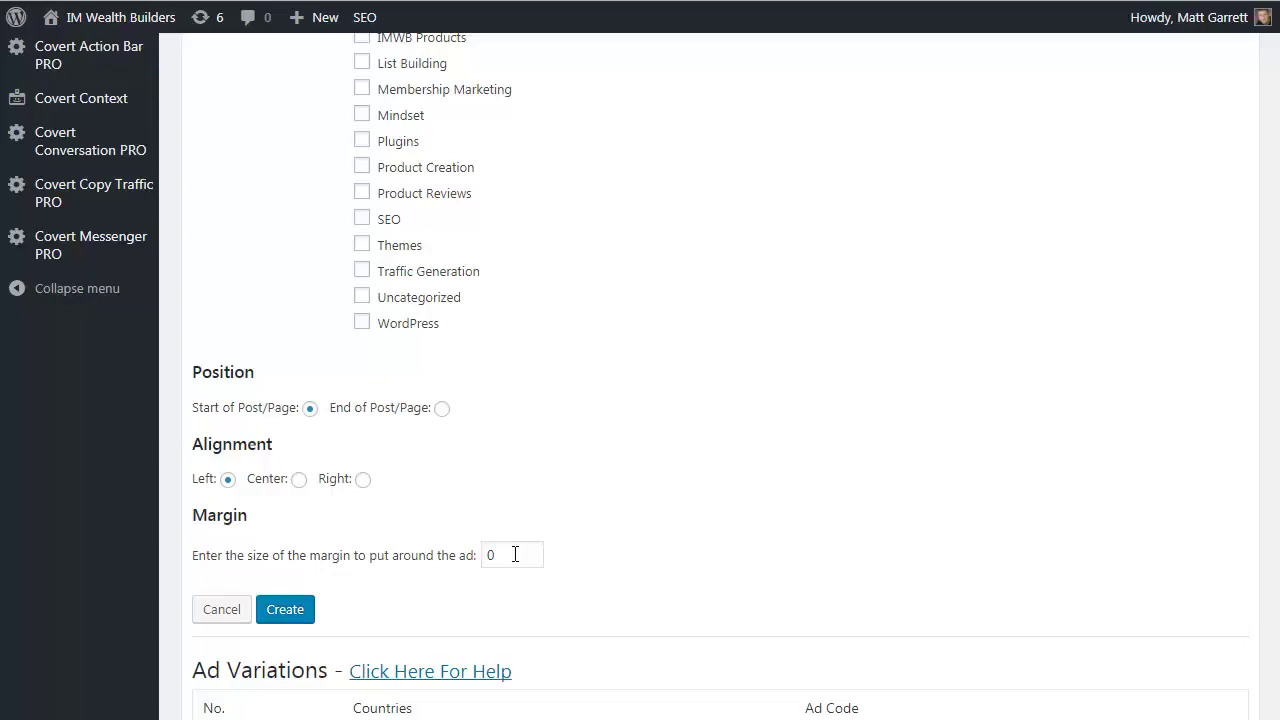
left_click_drag(515, 554, 455, 555)
type("10")
left_click(297, 612)
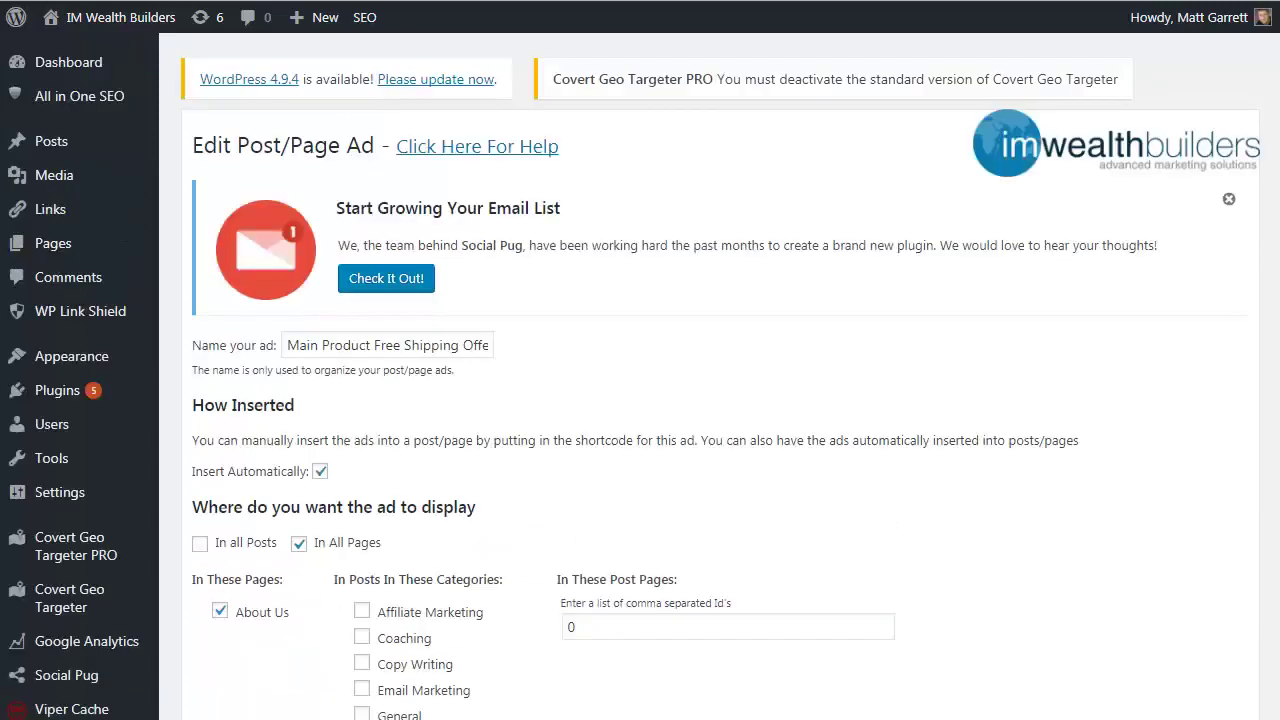
- Start an ad variation for Main Product Free Shipping Offer with a width of 300 and a height of 200
scroll(1260, 346, "down", 7)
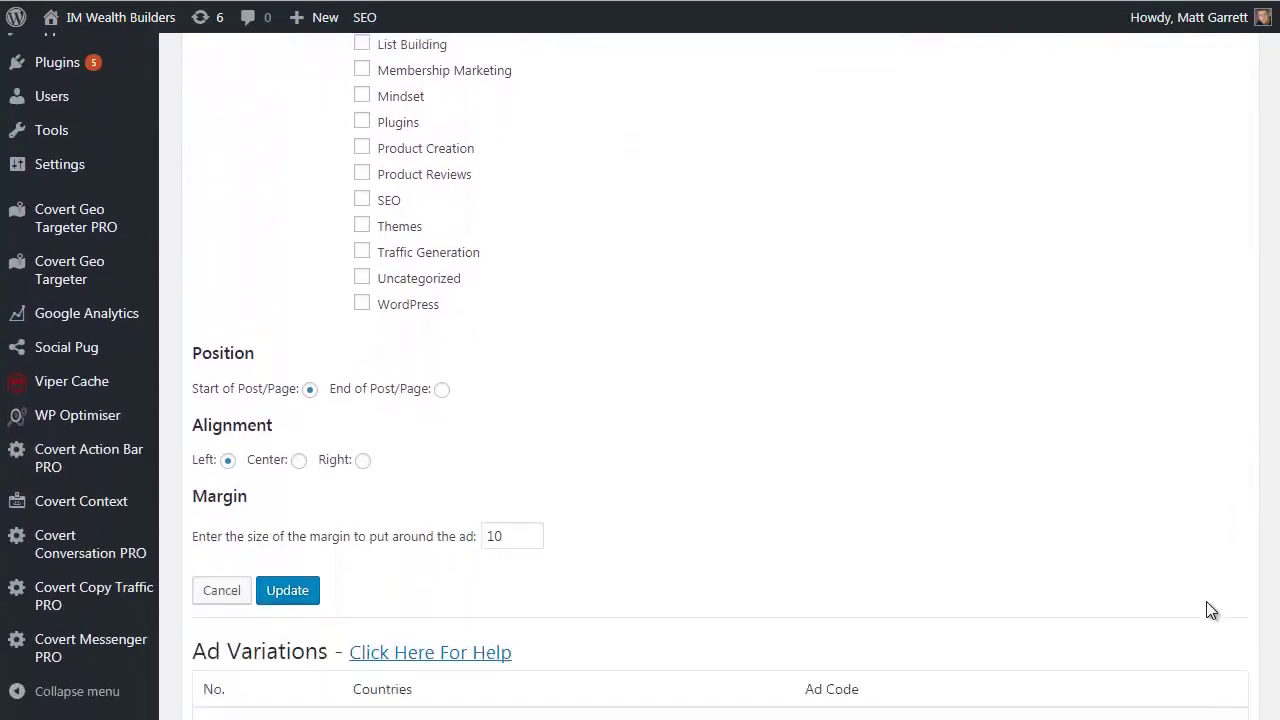
scroll(1208, 630, "down", 2)
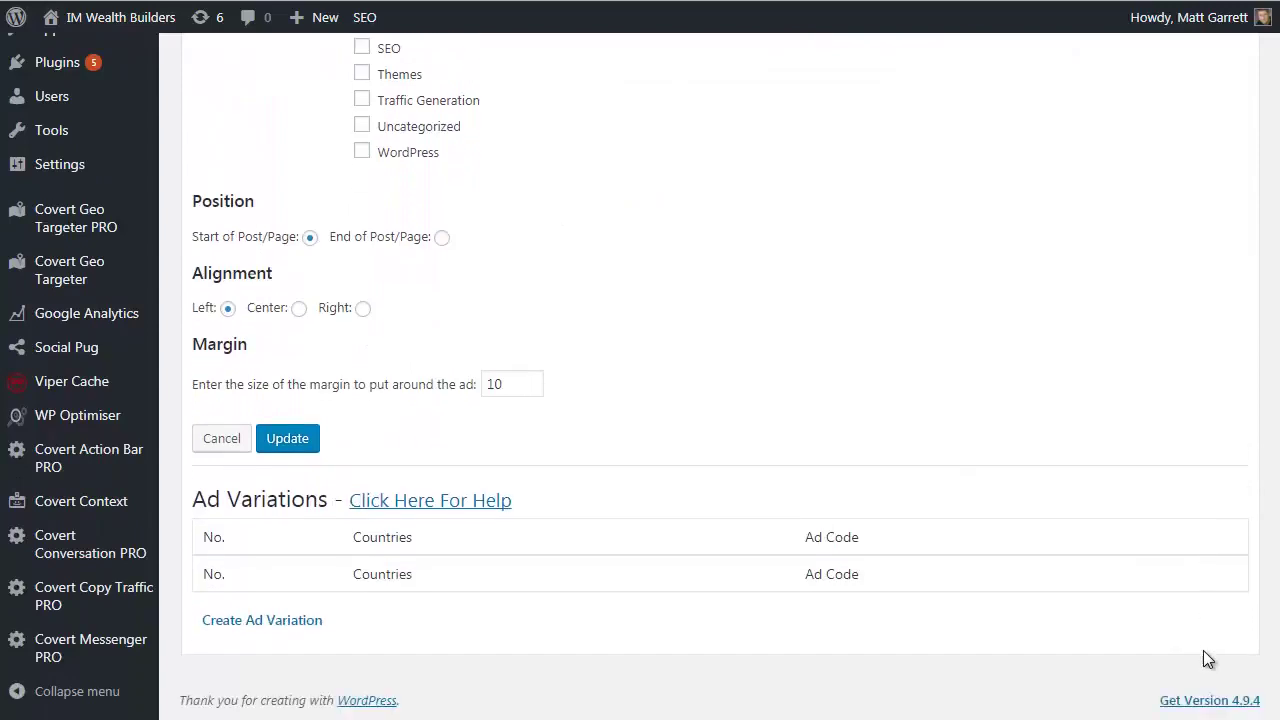
left_click(304, 627)
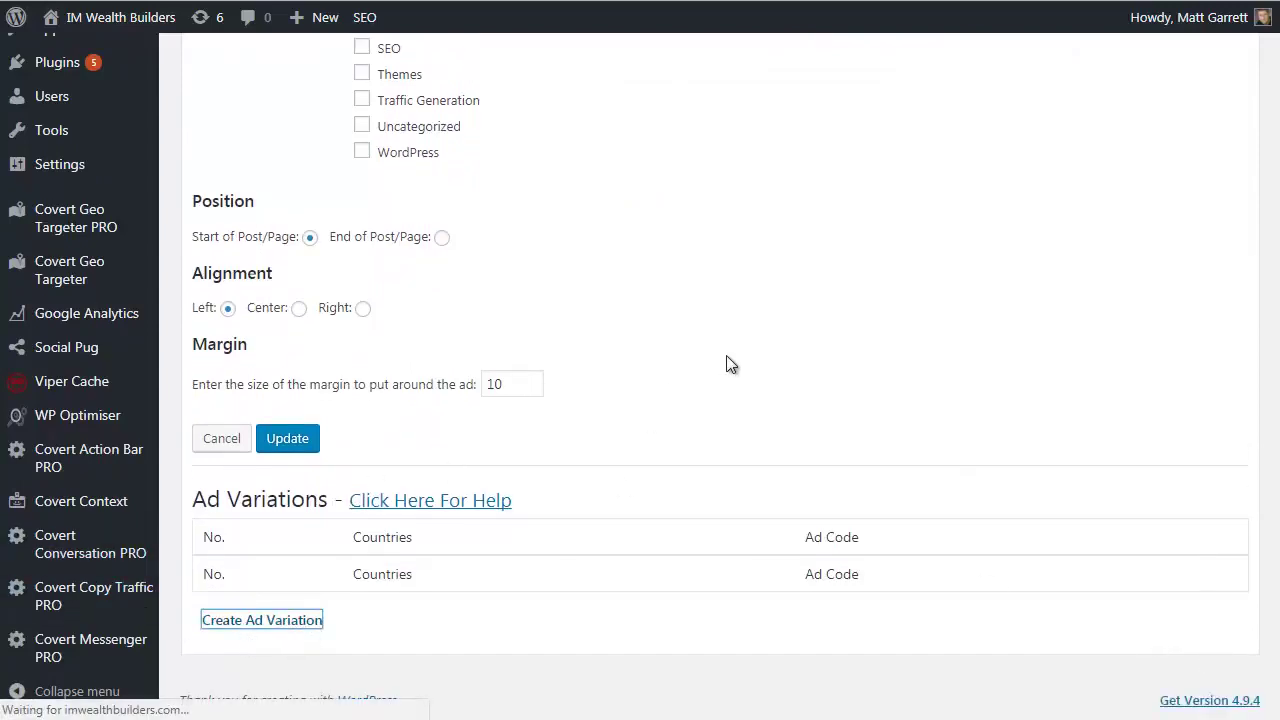
scroll(830, 515, "down", 2)
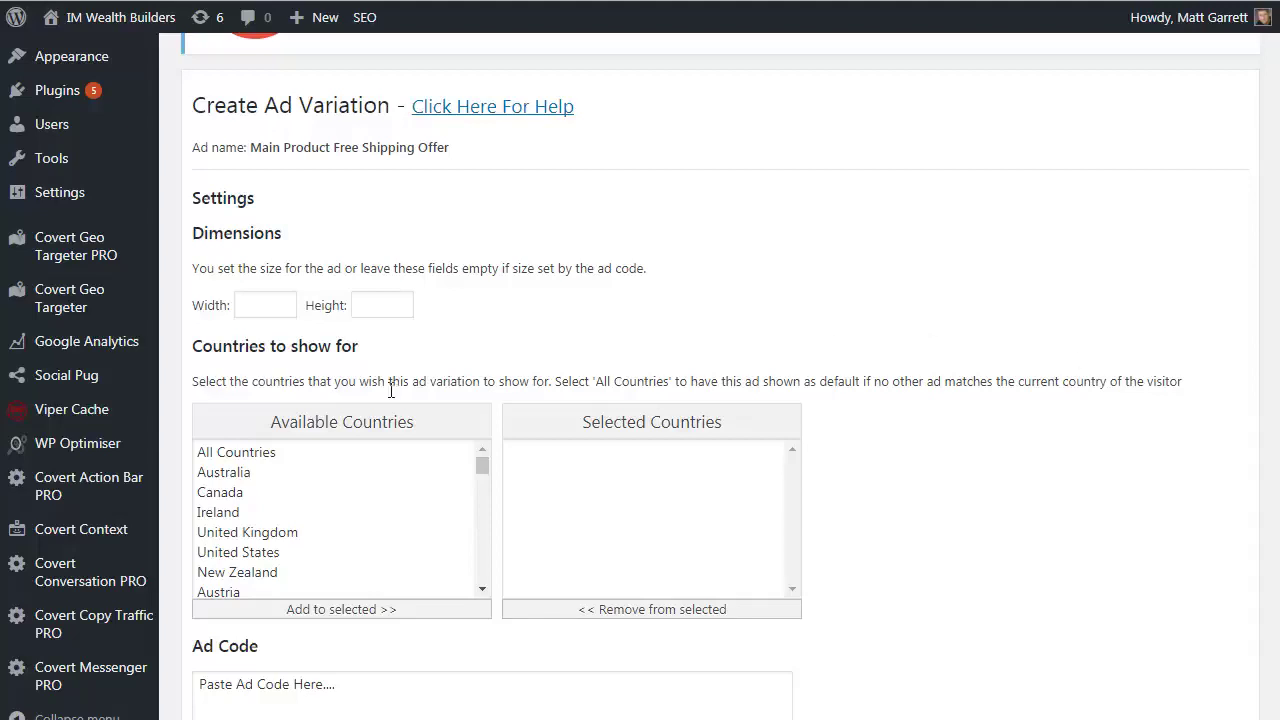
left_click(263, 309)
type("300")
left_click(361, 305)
type("200")
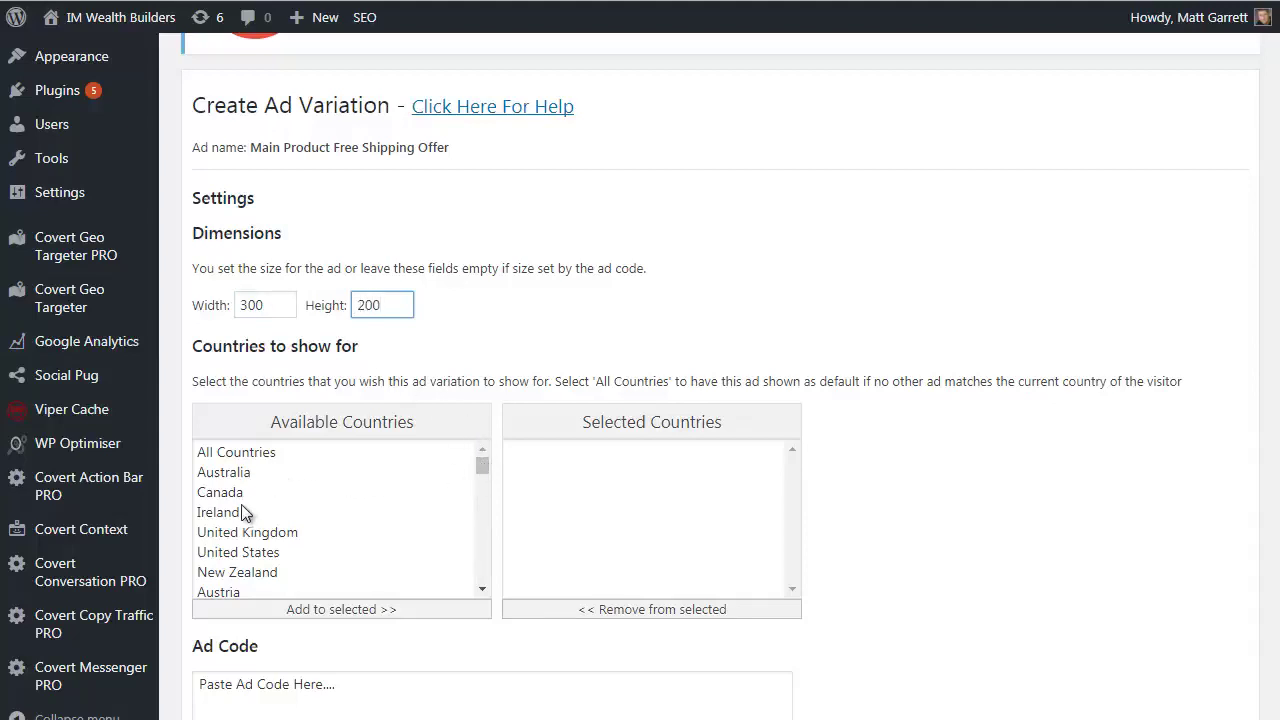
- Add Australia, Canada, Ireland, United Kingdom, United States and New Zealand to the variation's selected countries
left_click(225, 475)
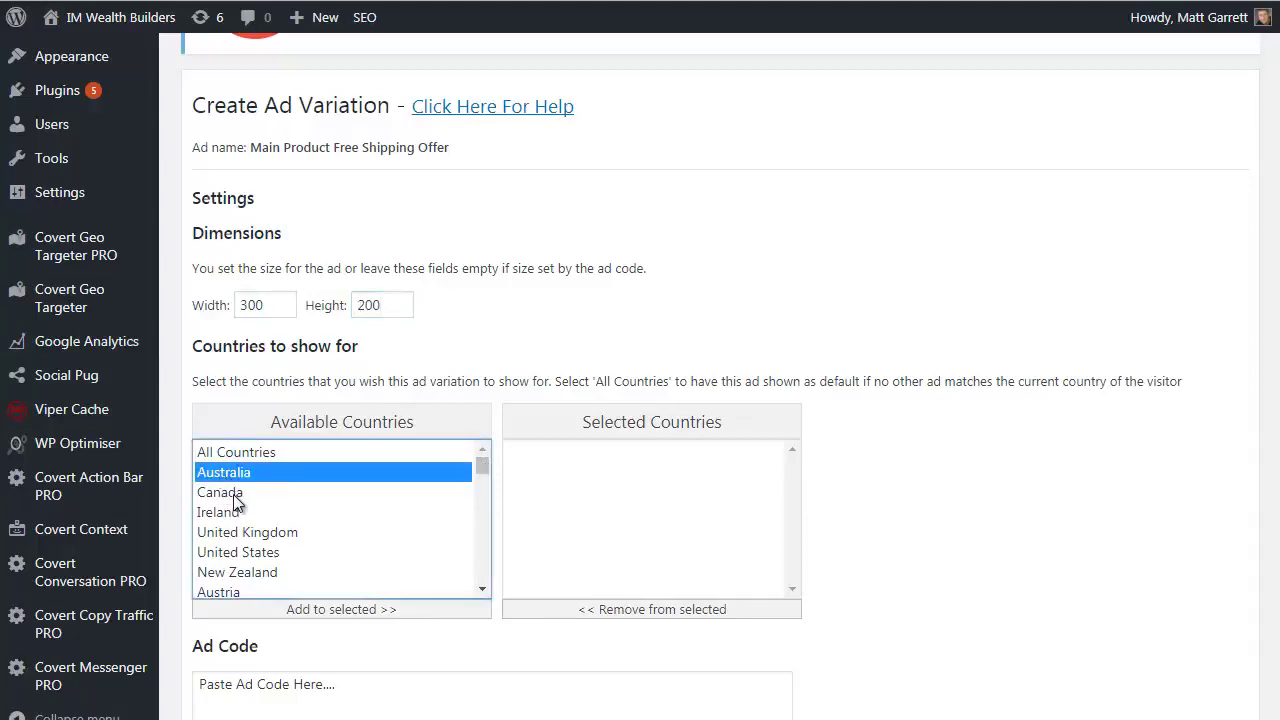
left_click(238, 494, "ctrl")
left_click(236, 513, "ctrl")
left_click(248, 534, "ctrl")
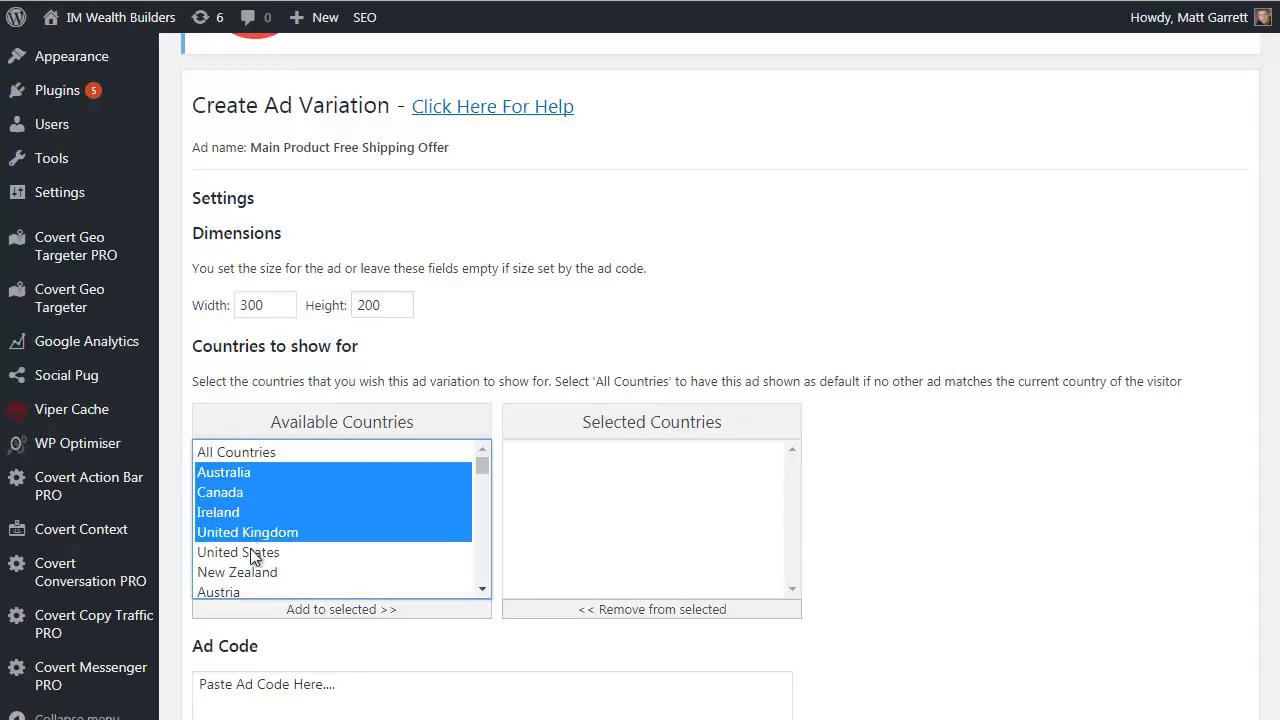
left_click(252, 553, "ctrl")
left_click(288, 571, "ctrl")
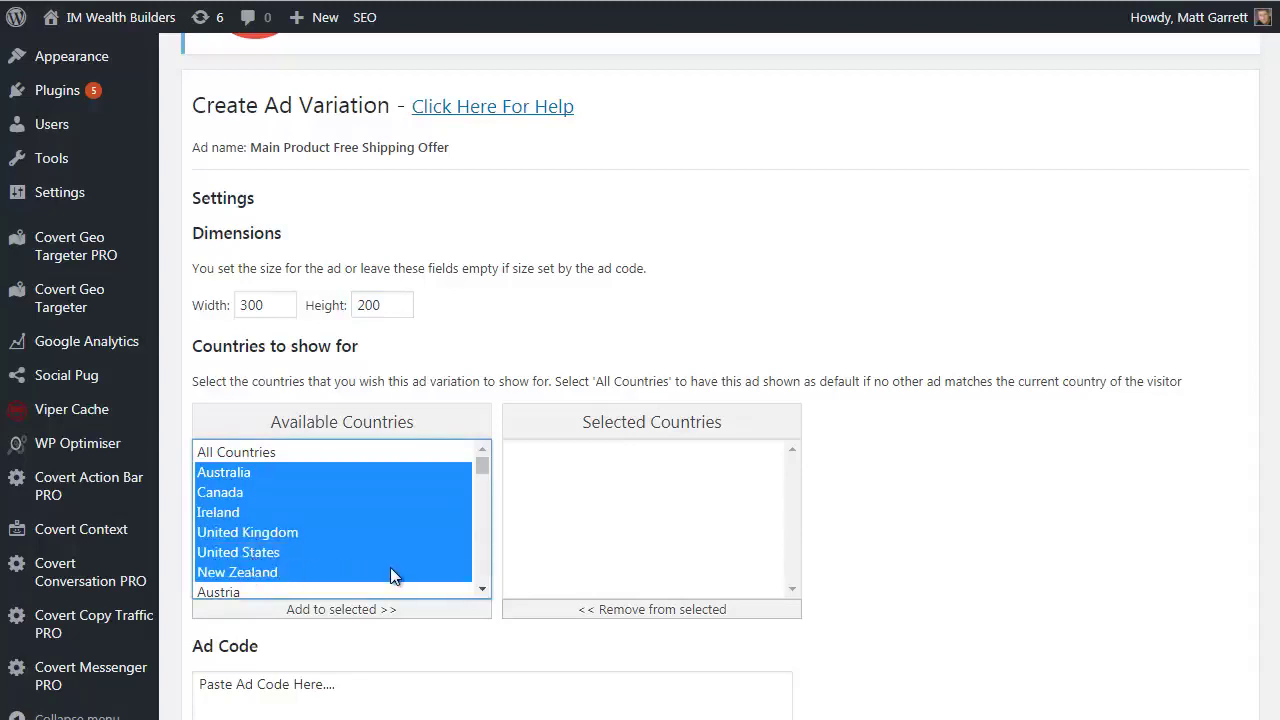
left_click(400, 610)
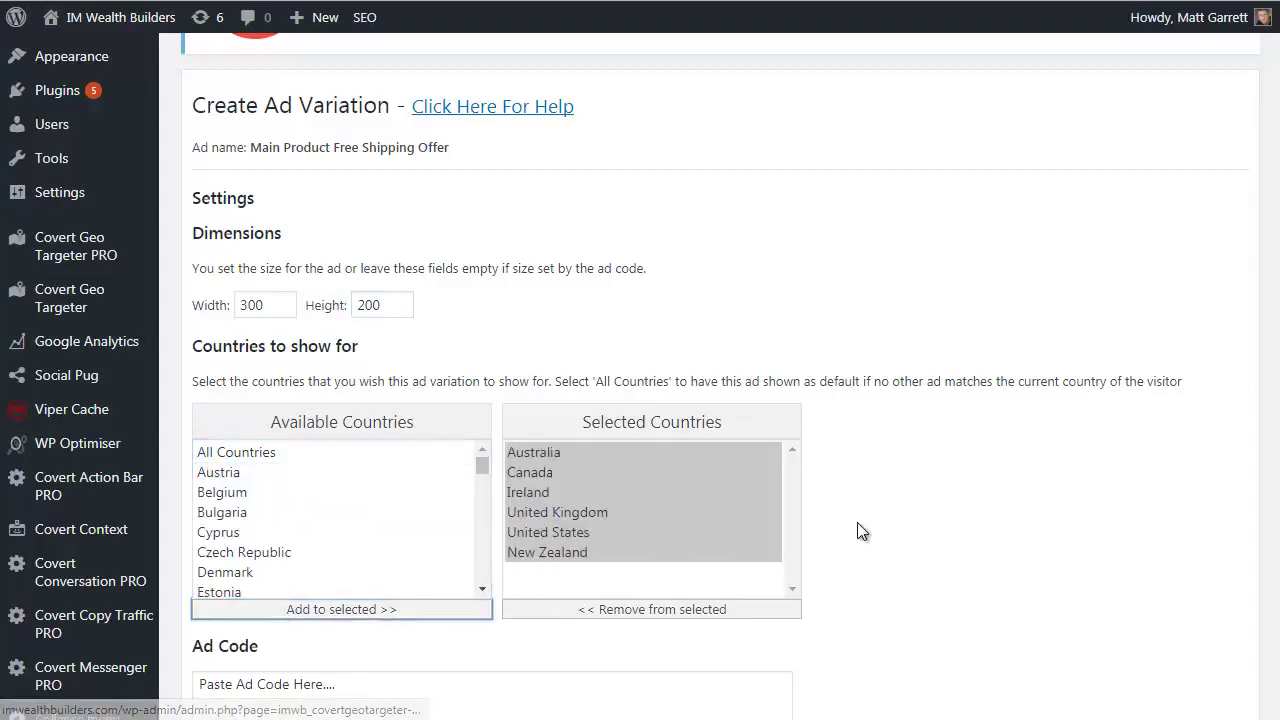
- Replace the ad code placeholder with "Get Free Shipping to [imwb_cgt_regionName] for the Next 24 Hours Only!" and create the variation
scroll(857, 525, "down", 3)
left_click(407, 453)
key("ctrl+a")
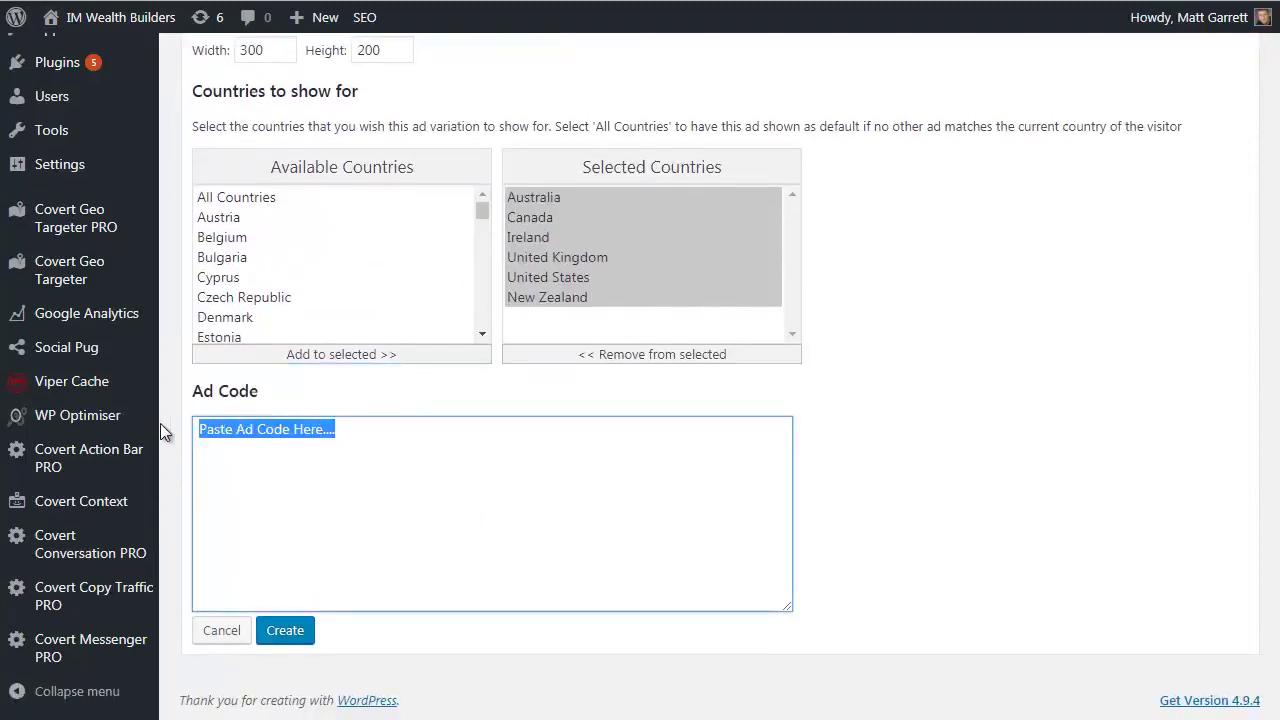
type("Get Free Shipping to [imwb_cgt_regionName] for the Next 24 Hours Only!")
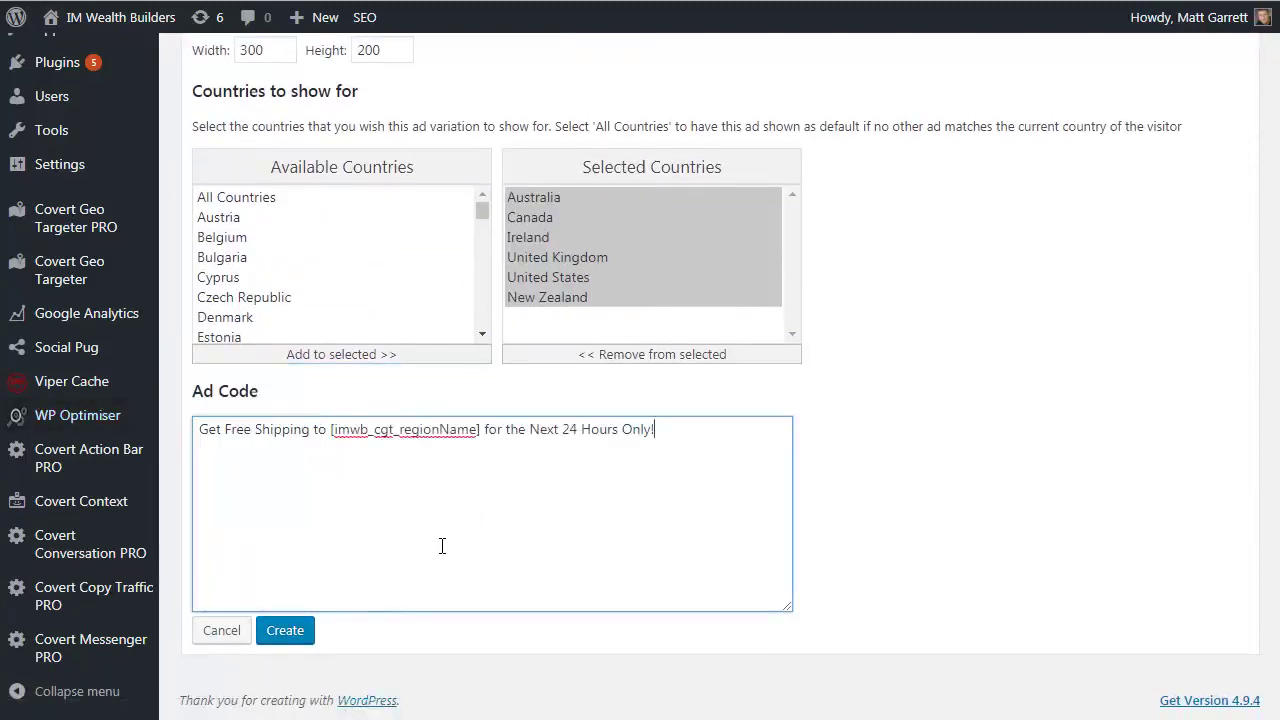
left_click(297, 630)
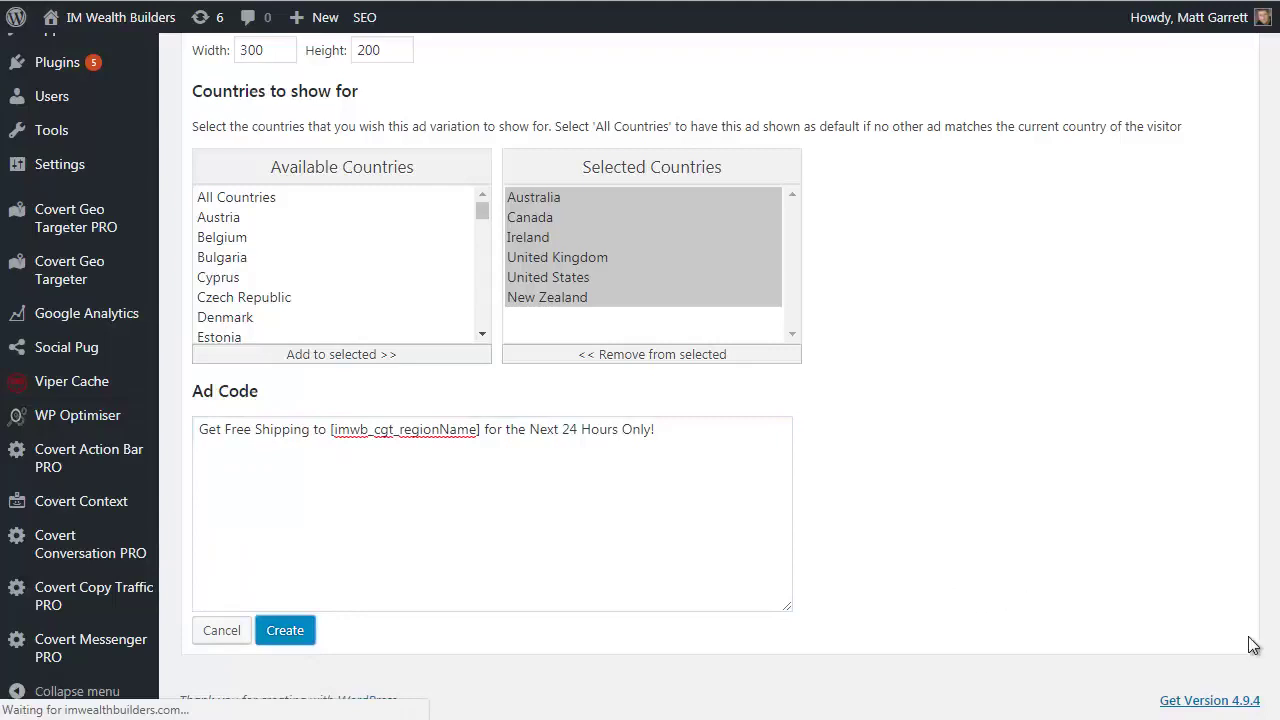
- Start a second ad variation for Main Product Free Shipping Offer with a width of 300 and a height of 200
scroll(980, 530, "down", 10)
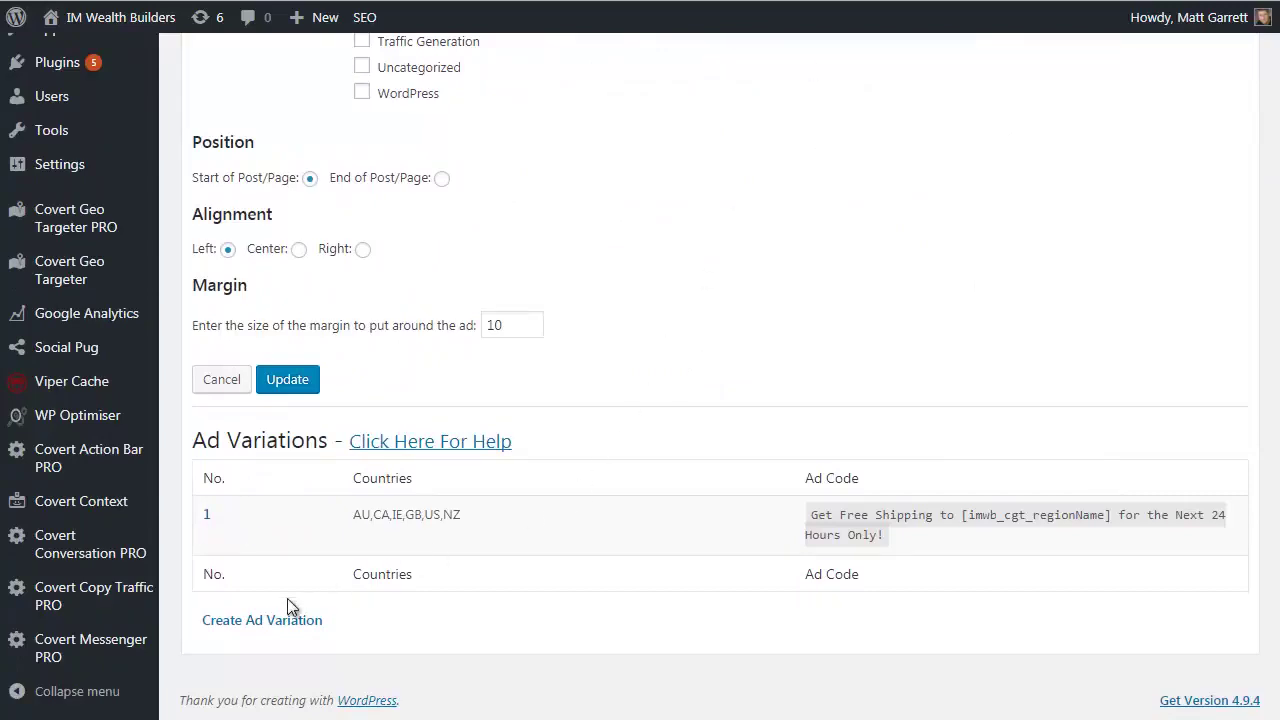
left_click(280, 625)
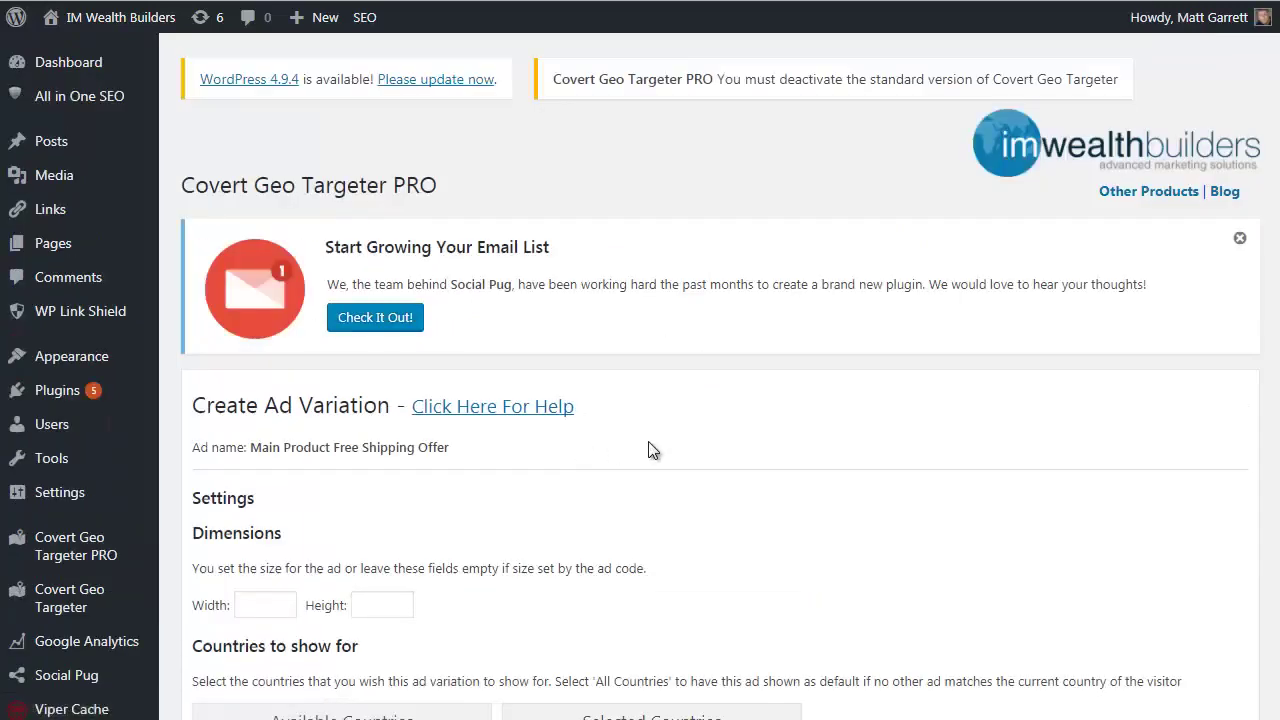
scroll(650, 450, "down", 2)
left_click(283, 410)
type("300")
left_click(363, 396)
type("200")
- Add Germany to the second ad variation's selected countries
scroll(462, 390, "down", 3)
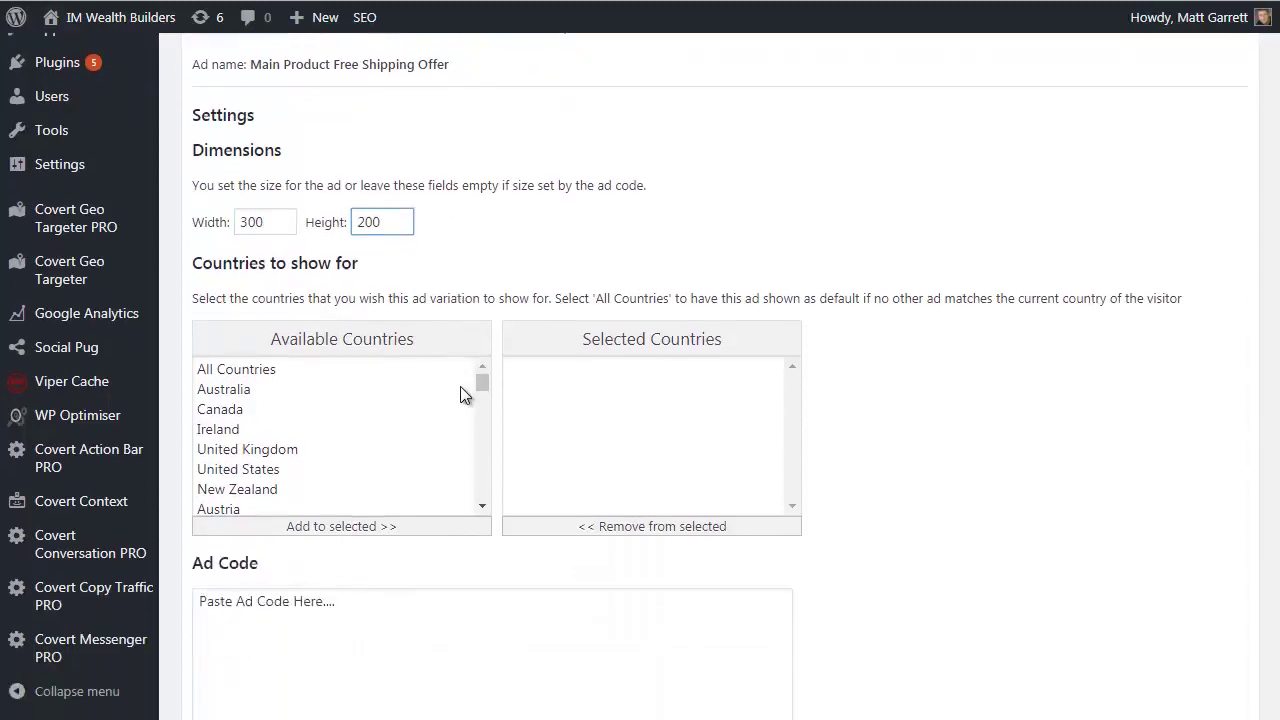
scroll(396, 372, "down", 1)
scroll(394, 357, "down", 2)
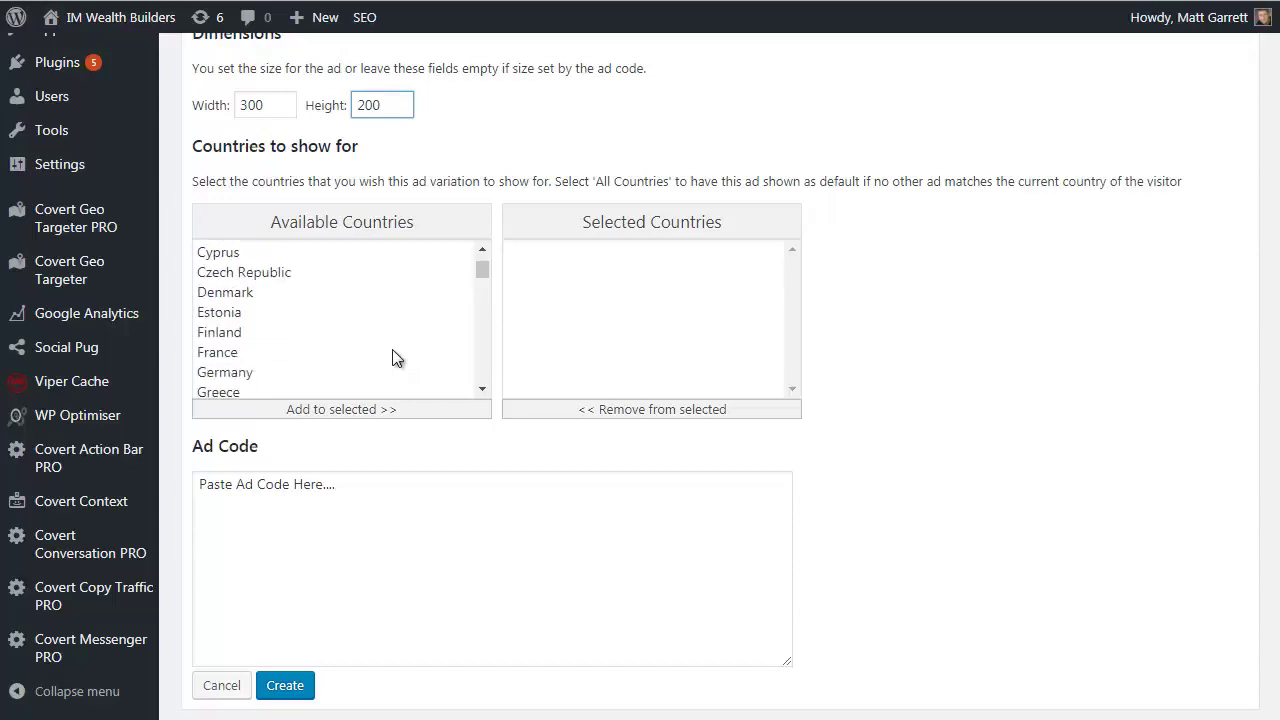
left_click(230, 373)
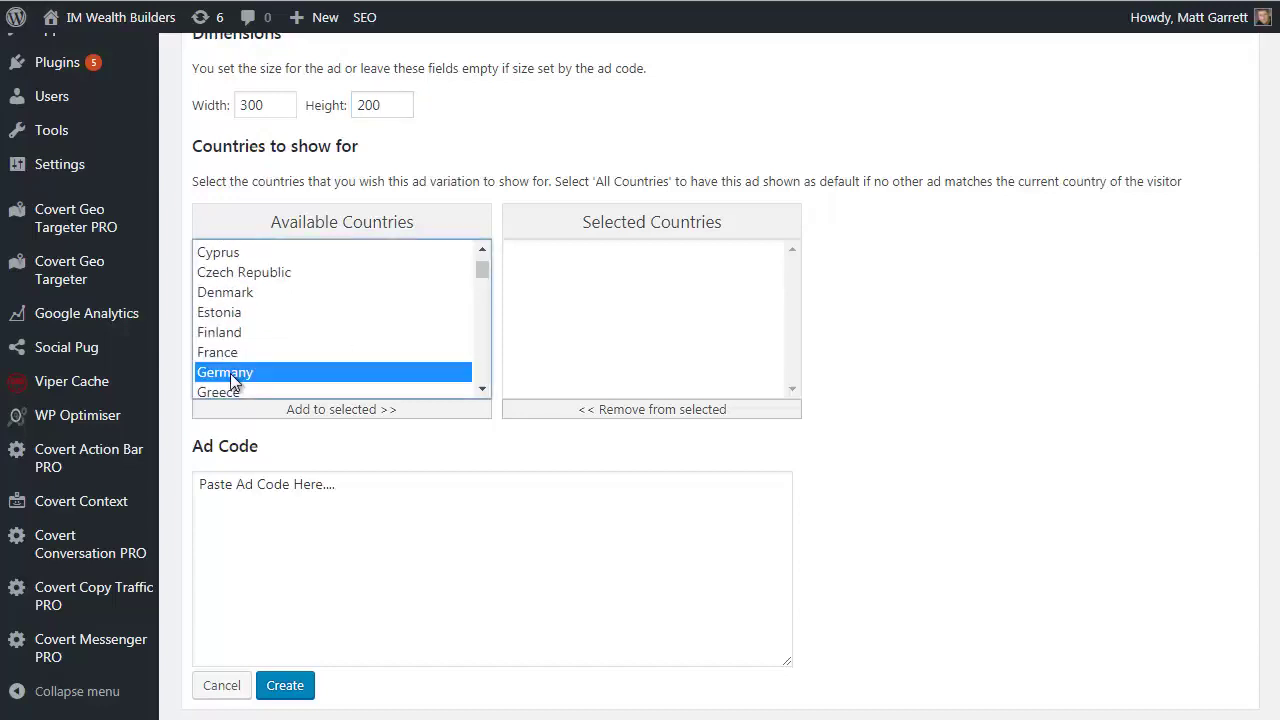
left_click(405, 410)
- Replace the ad code placeholder with "Erhalten Sie kostenlosen Versand [imwb_cgt_regionName] für die nächsten 24 Stunden nur!" and create the variation
left_click(340, 483)
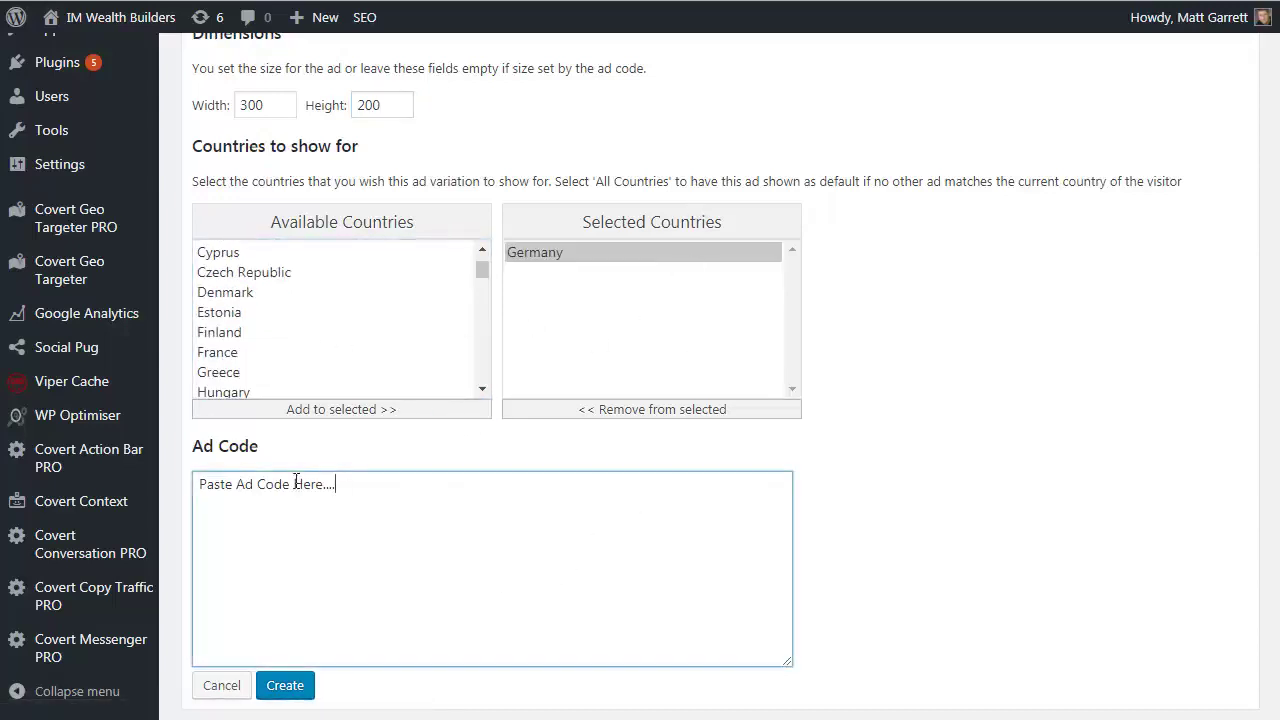
left_click_drag(340, 483, 166, 474)
type("Erhalten Sie kostenlosen Versand [imwb_cgt_regionName] für die nächsten 24 Stunden nur!")
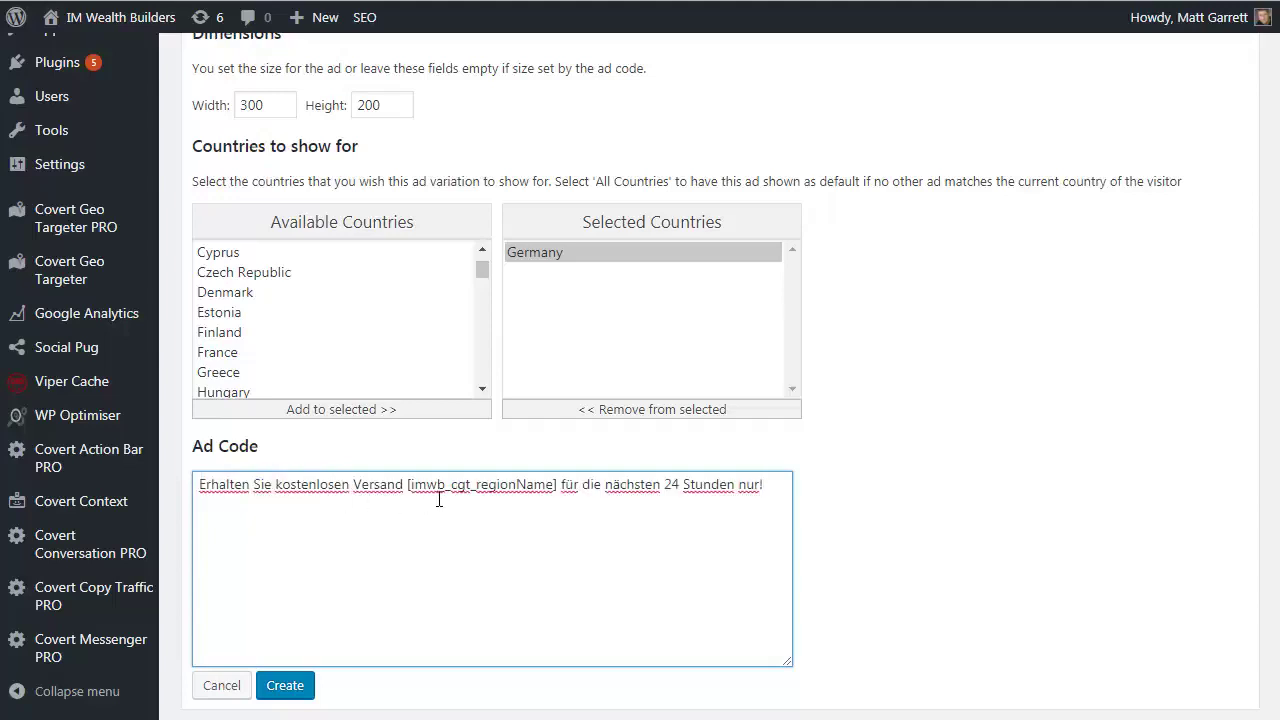
left_click(284, 692)
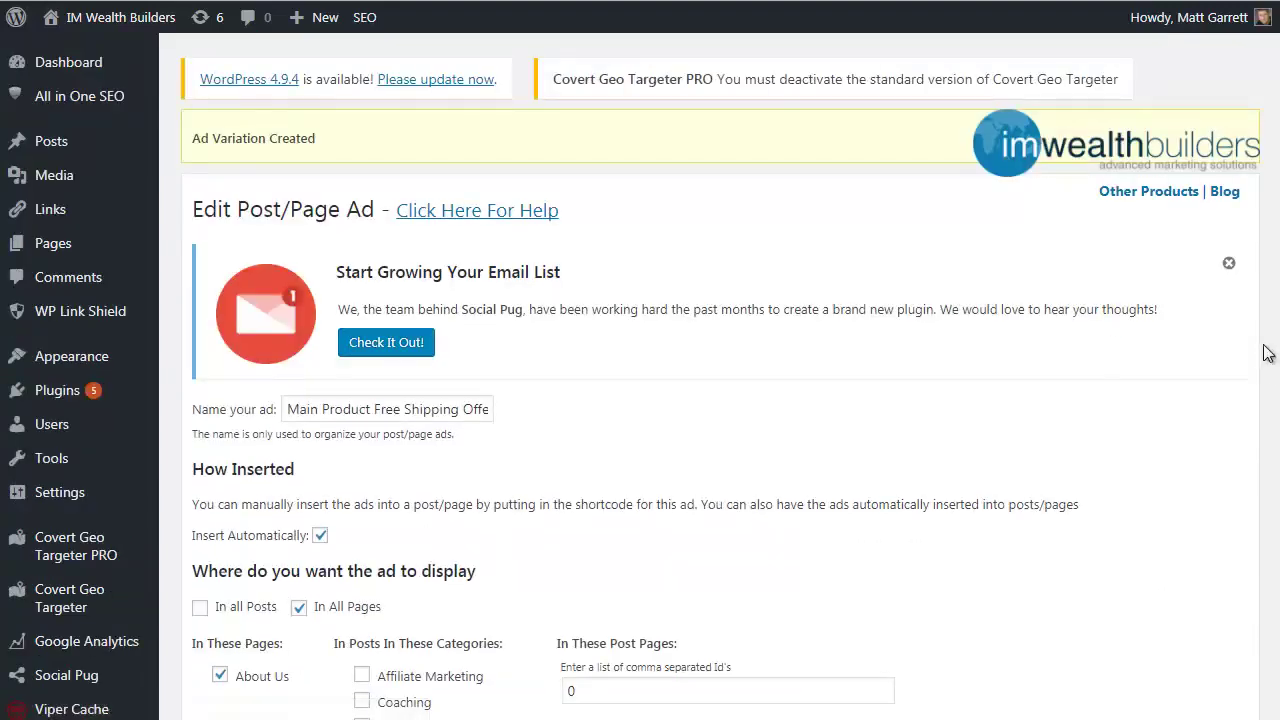
scroll(1260, 605, "down", 8)
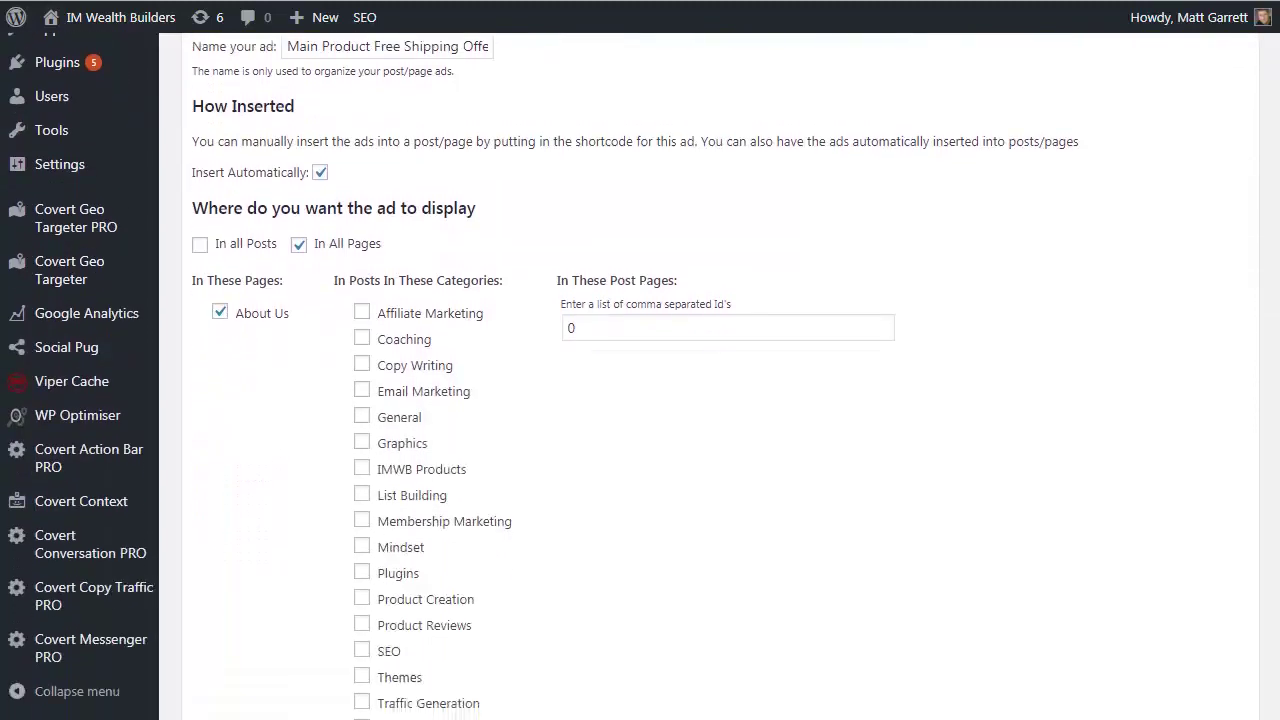
scroll(1260, 610, "down", 2)
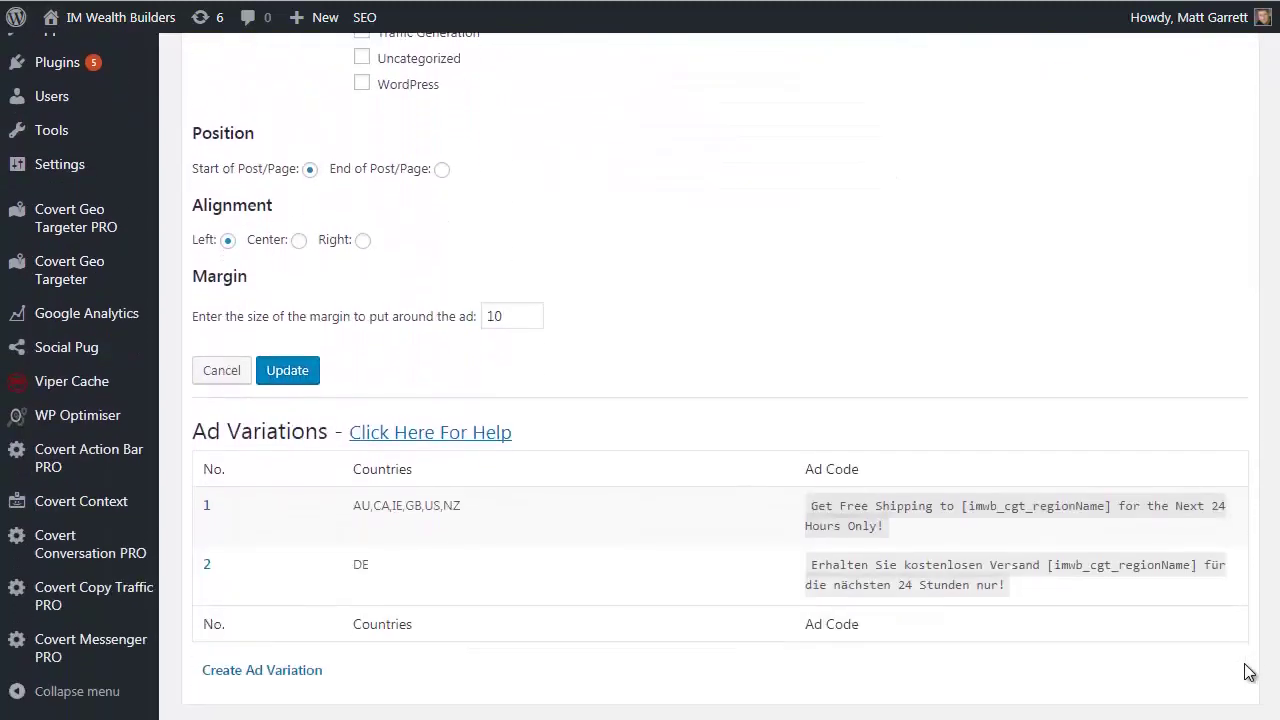
- Close the ZenMate VPN options dialog and disable the ZenMate VPN extension in the browser
mouse_move(335, 528)
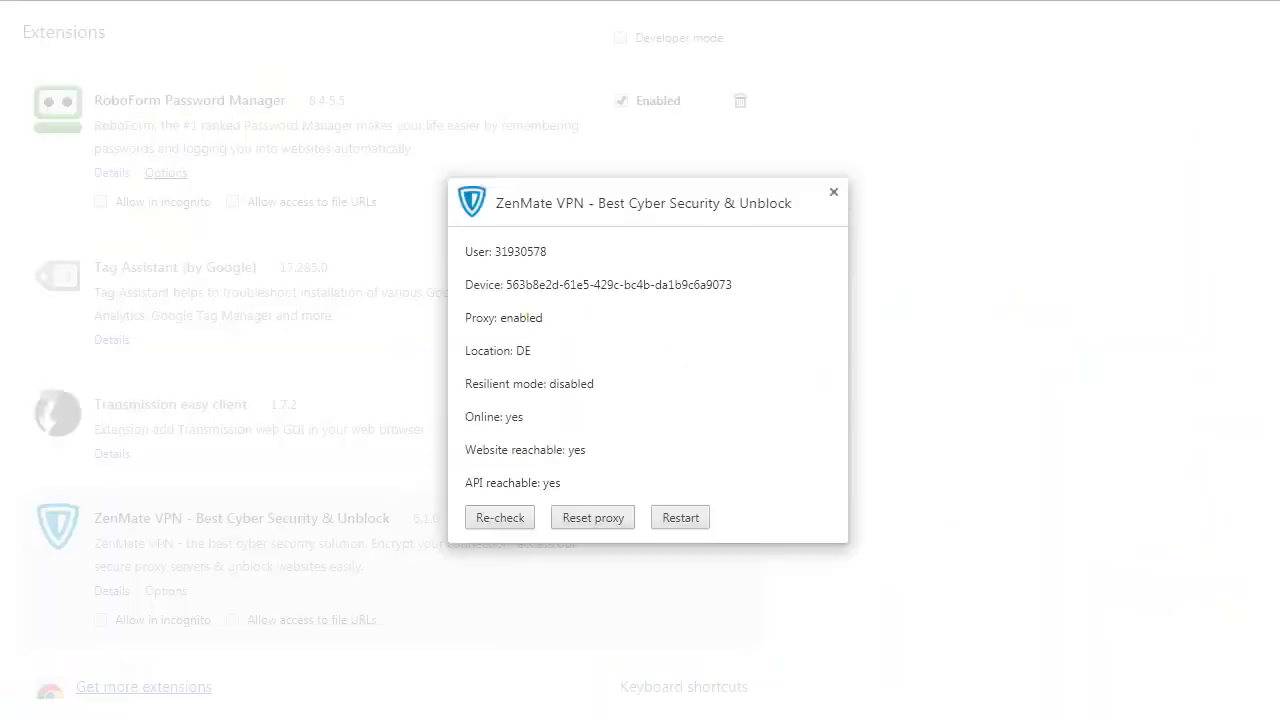
left_click(834, 196)
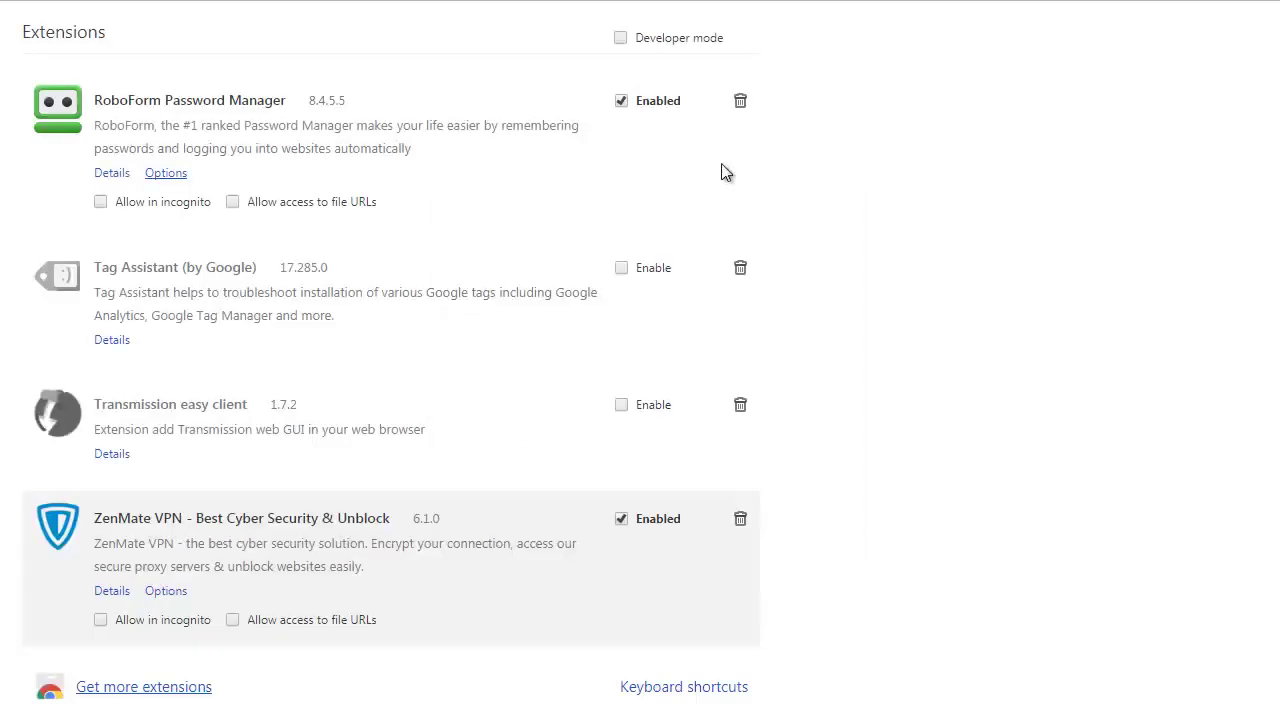
left_click(622, 518)
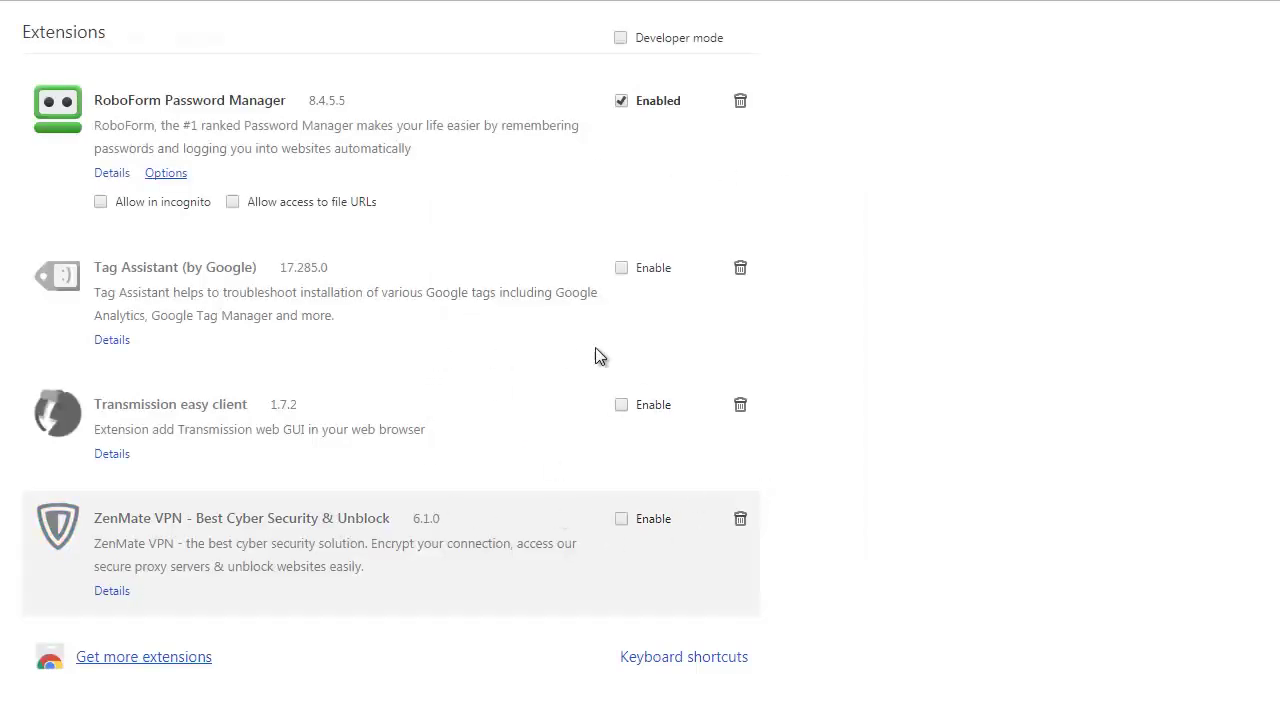